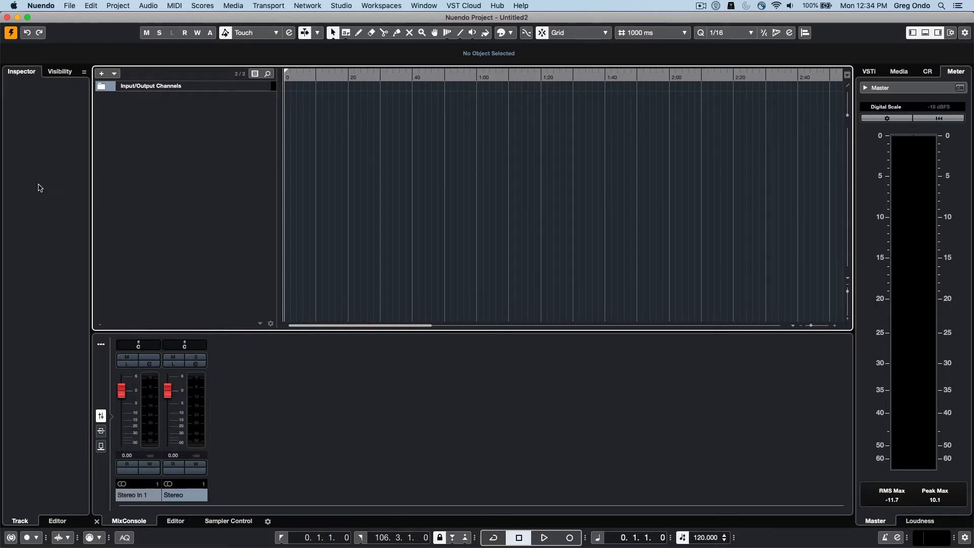
Look through the project window's zone contents: track visibility, inspector, editor, mixer, media browser, control room and meter.
{"action": "left_click", "coordinate": [60, 71]}
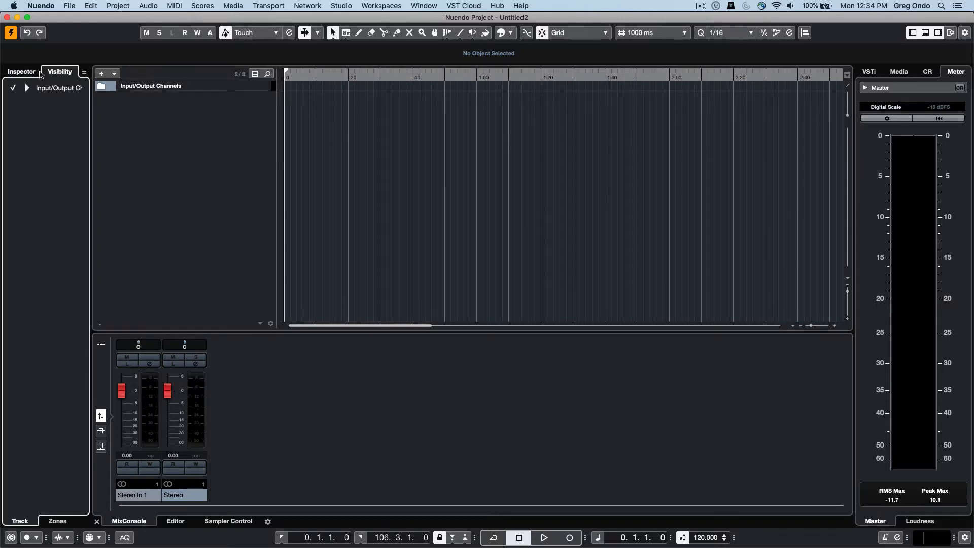
{"action": "left_click", "coordinate": [31, 74]}
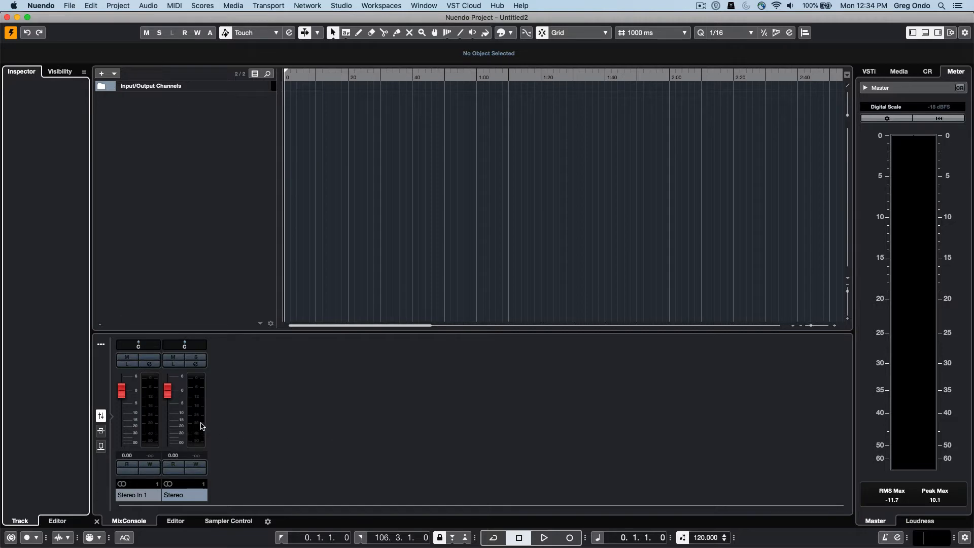
{"action": "left_click", "coordinate": [176, 520]}
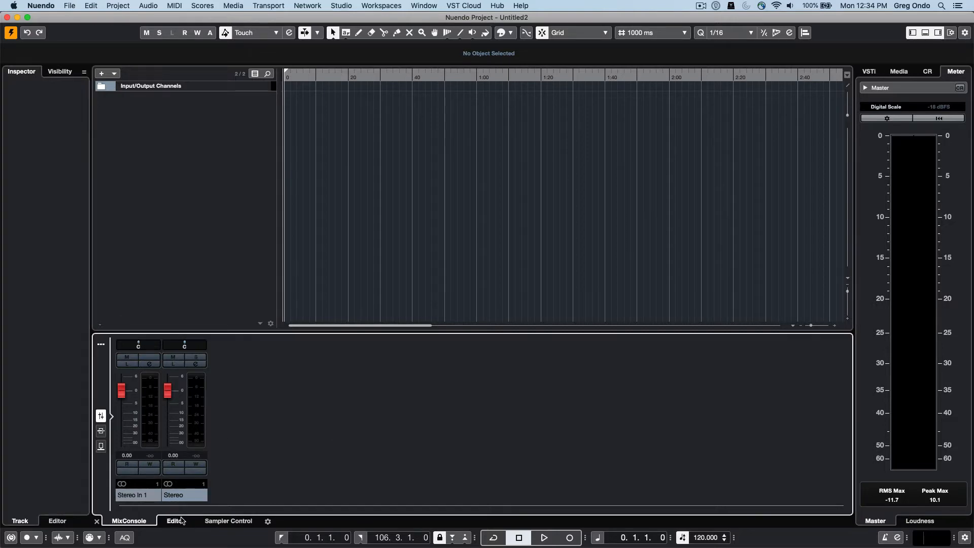
{"action": "left_click", "coordinate": [129, 521]}
{"action": "left_click", "coordinate": [927, 72]}
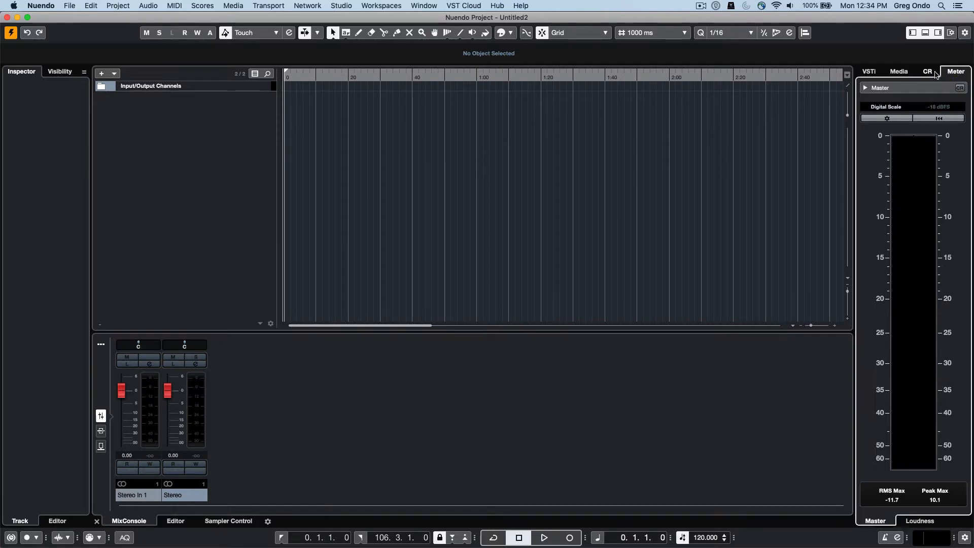
{"action": "left_click", "coordinate": [899, 72]}
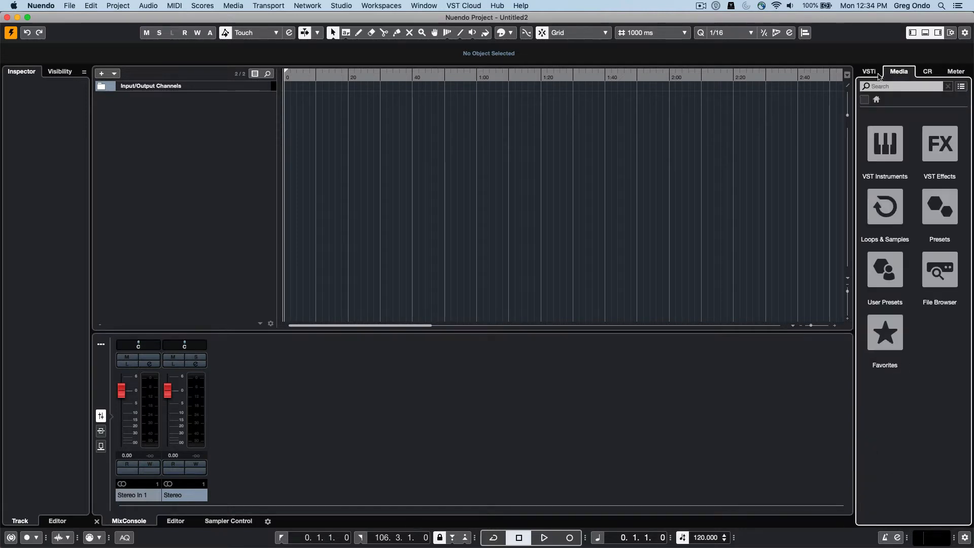
{"action": "left_click", "coordinate": [929, 72]}
{"action": "left_click", "coordinate": [953, 74]}
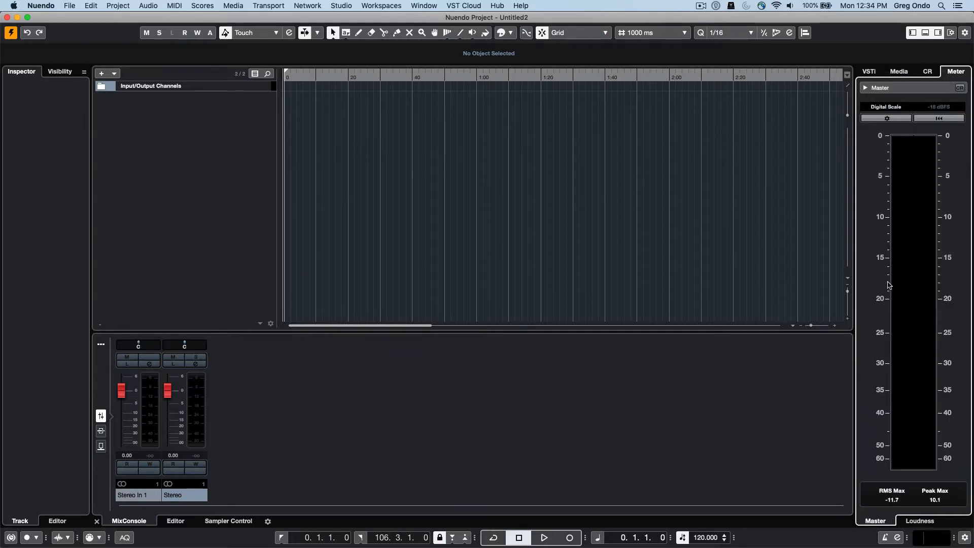
Cycle the keyboard focus through the zones of the project window, ending on the project area.
{"action": "key", "text": "Tab"}
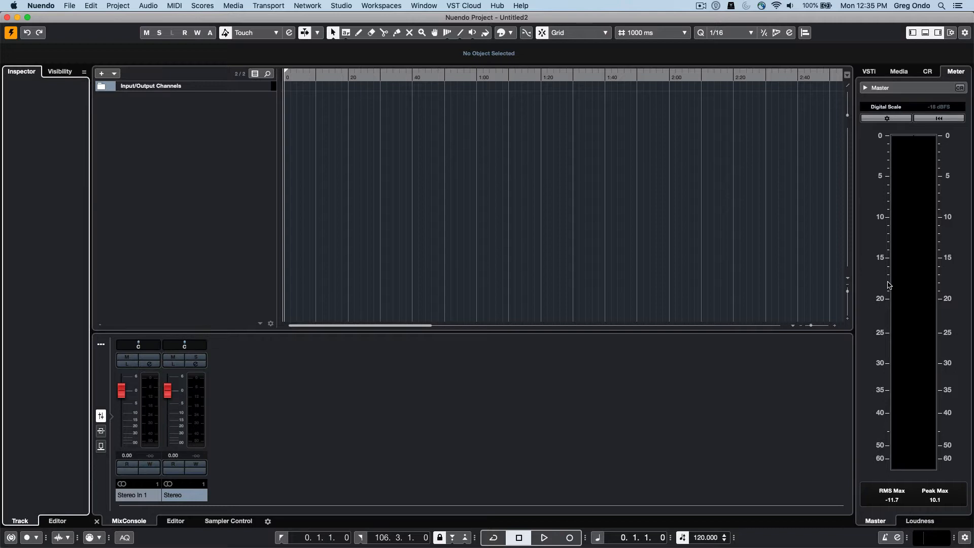
{"action": "key", "text": "Tab"}
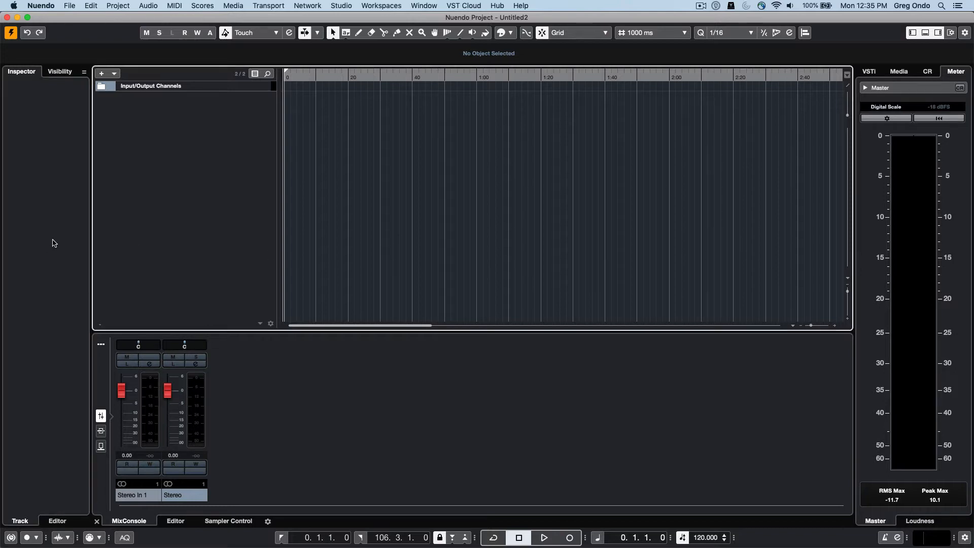
{"action": "key", "text": "Tab"}
{"action": "key", "text": "Tab"}
{"action": "key", "text": "Tab"}
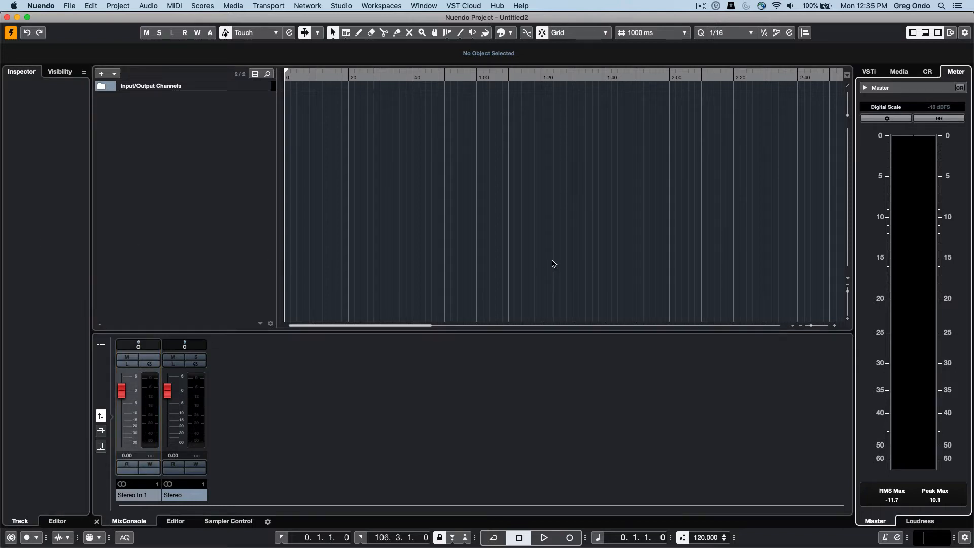
{"action": "key", "text": "Tab"}
{"action": "key", "text": "Tab"}
{"action": "key", "text": "Tab"}
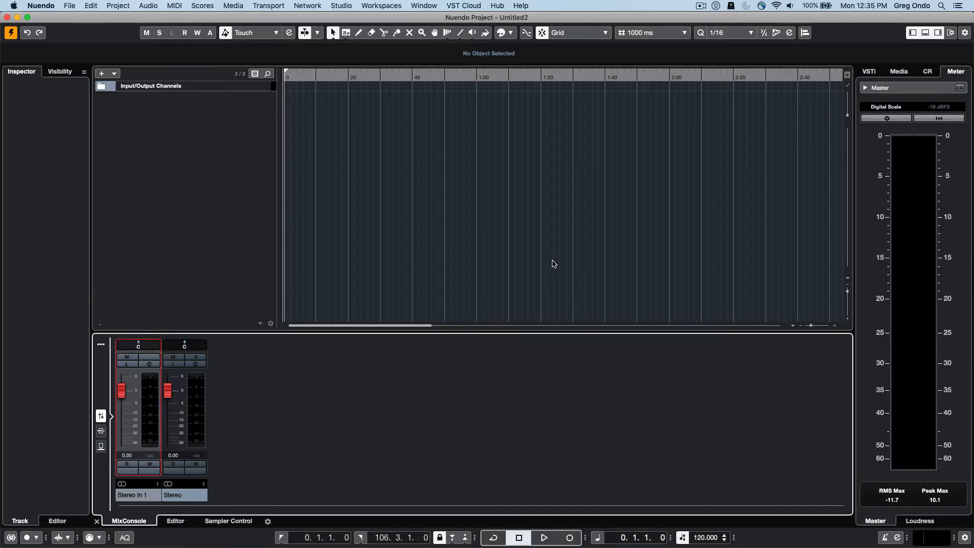
{"action": "key", "text": "Tab"}
{"action": "key", "text": "Tab"}
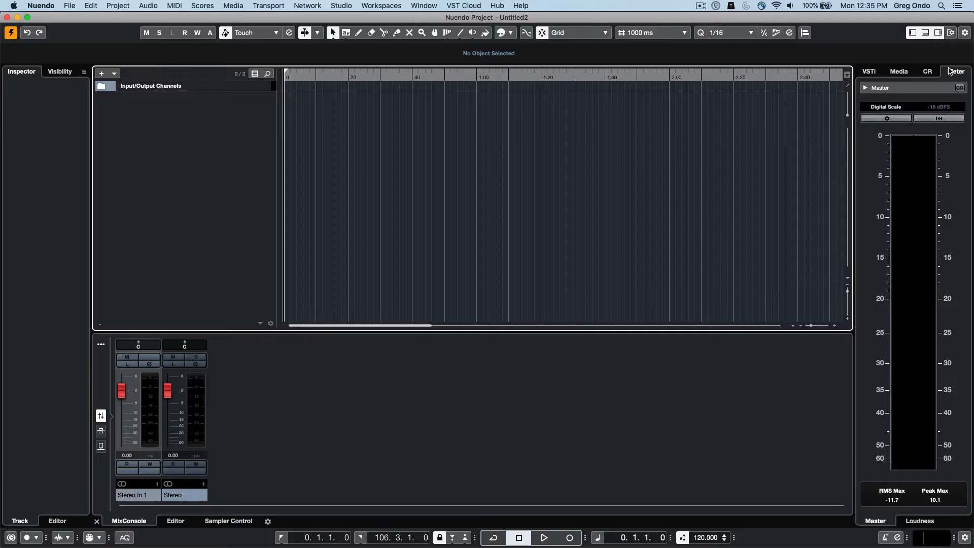
Hide and restore the Left Zone, Right Zone, Transport Bar and Lower Zone one by one through the window layout setup.
{"action": "left_click", "coordinate": [951, 34]}
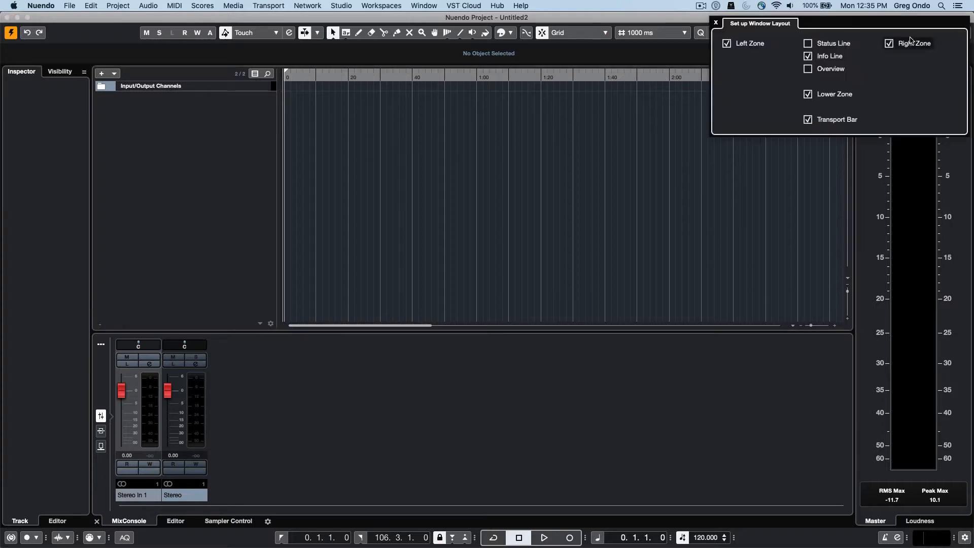
{"action": "left_click", "coordinate": [726, 43]}
{"action": "left_click", "coordinate": [726, 43]}
{"action": "left_click", "coordinate": [888, 43]}
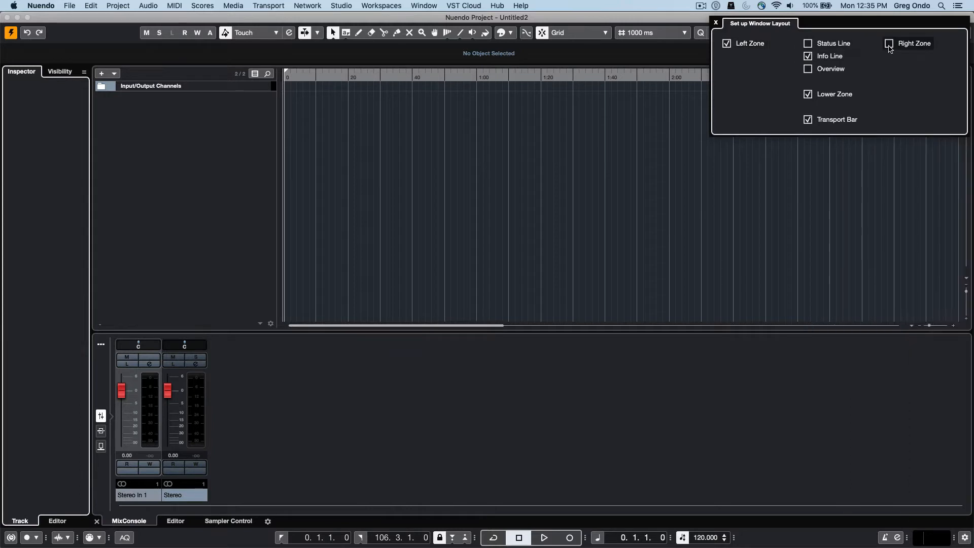
{"action": "left_click", "coordinate": [889, 44]}
{"action": "left_click", "coordinate": [808, 120]}
{"action": "left_click", "coordinate": [808, 120]}
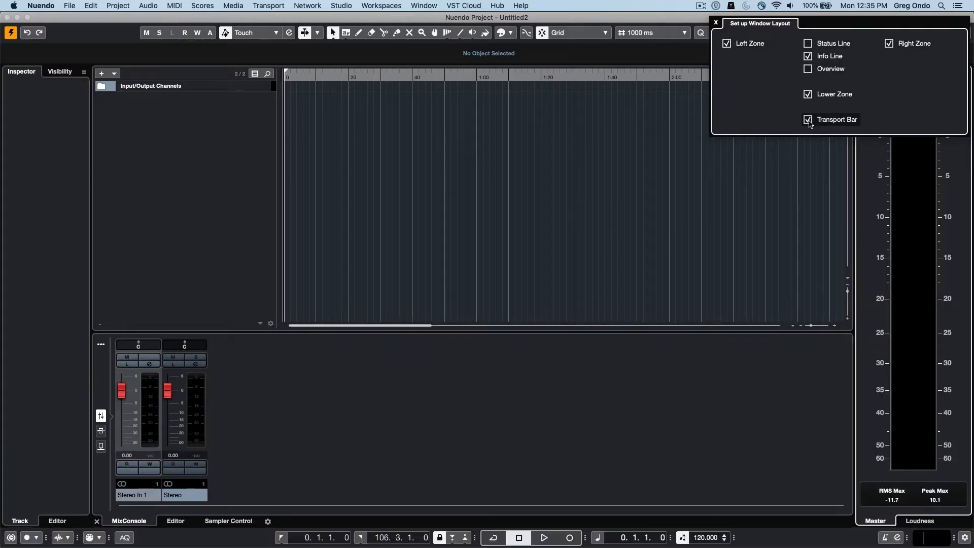
{"action": "left_click", "coordinate": [808, 95]}
{"action": "left_click", "coordinate": [808, 94]}
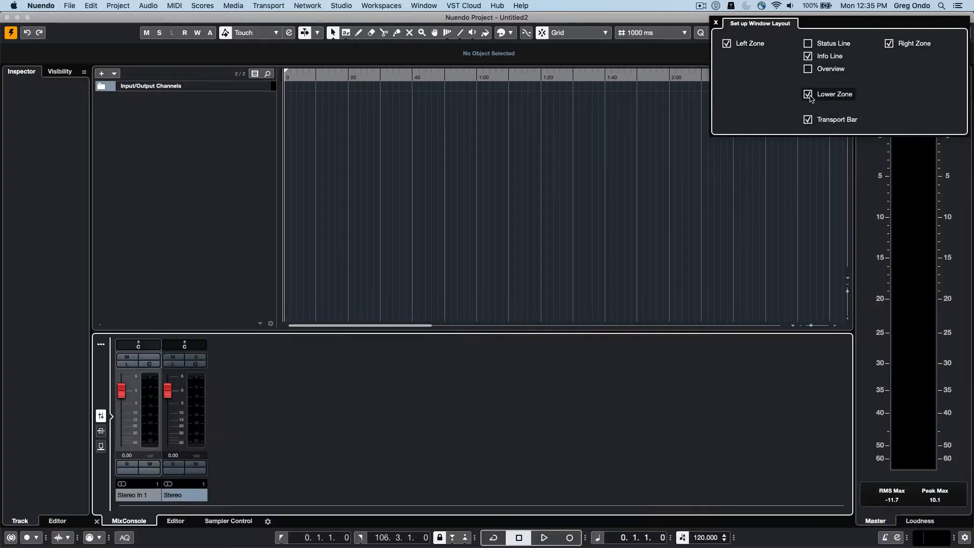
{"action": "left_click", "coordinate": [716, 24]}
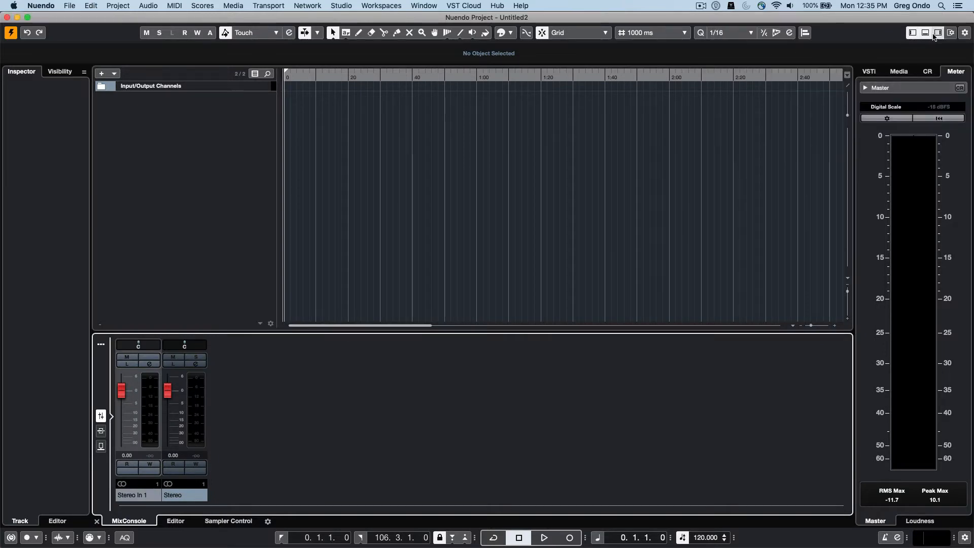
Hide and restore the Left Zone and the Lower Zone directly, without opening the window layout setup.
{"action": "left_click", "coordinate": [913, 33]}
{"action": "left_click", "coordinate": [913, 33]}
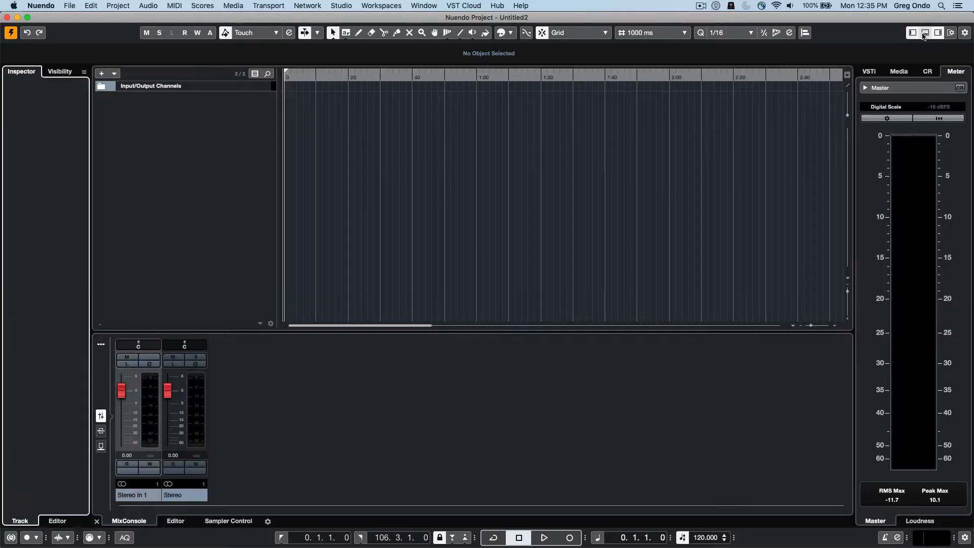
{"action": "left_click", "coordinate": [925, 34]}
{"action": "left_click", "coordinate": [925, 34]}
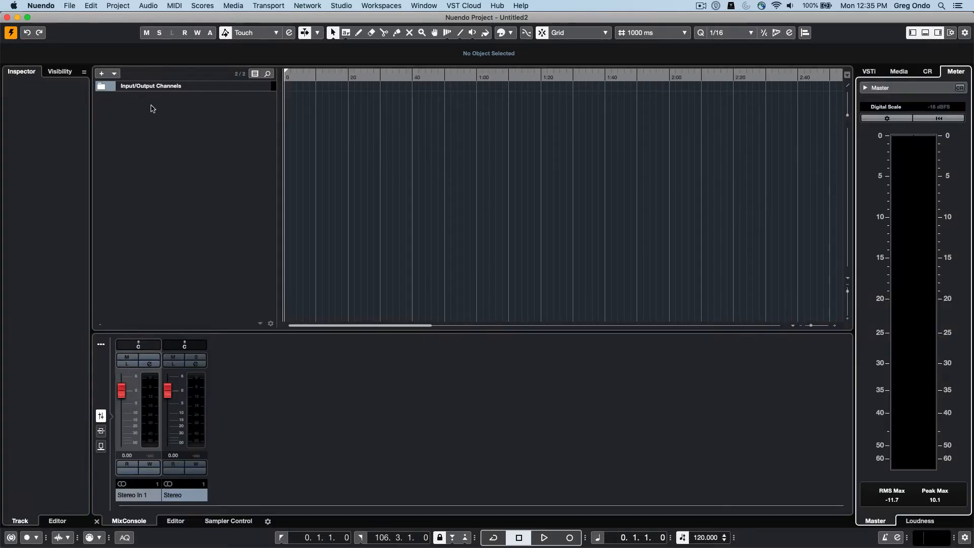
Add 24 stereo audio tracks routed to the Stereo output, keeping the Add Track dialog open.
{"action": "left_click", "coordinate": [101, 77]}
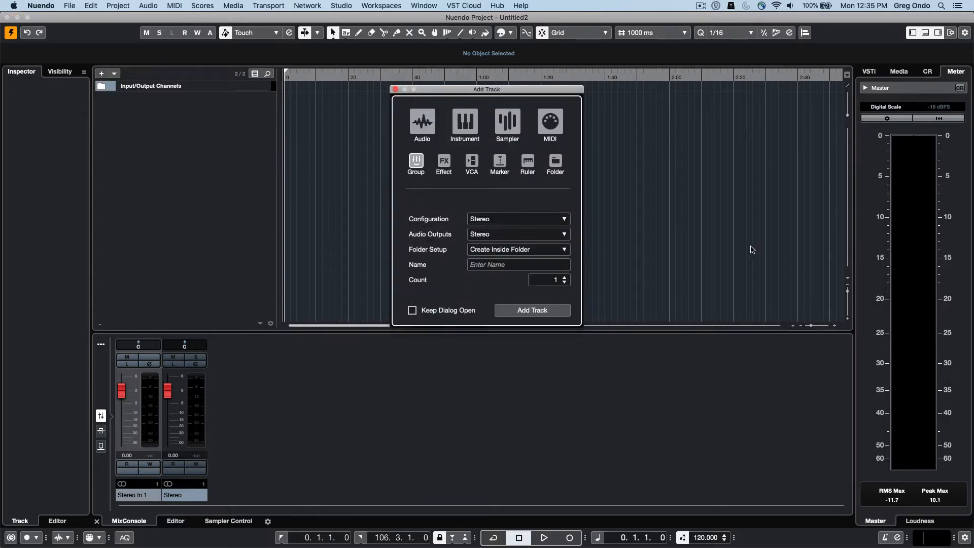
{"action": "left_click", "coordinate": [421, 124]}
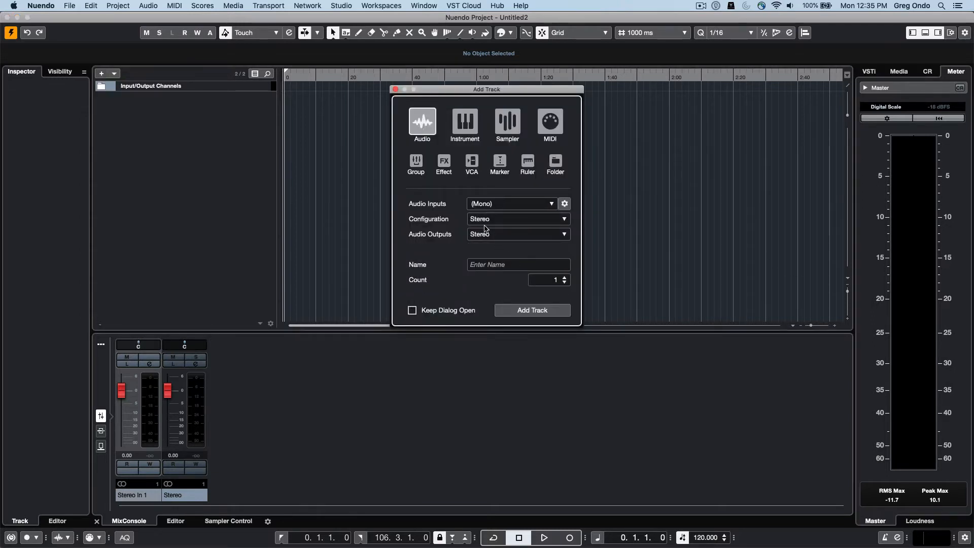
{"action": "left_click", "coordinate": [553, 285]}
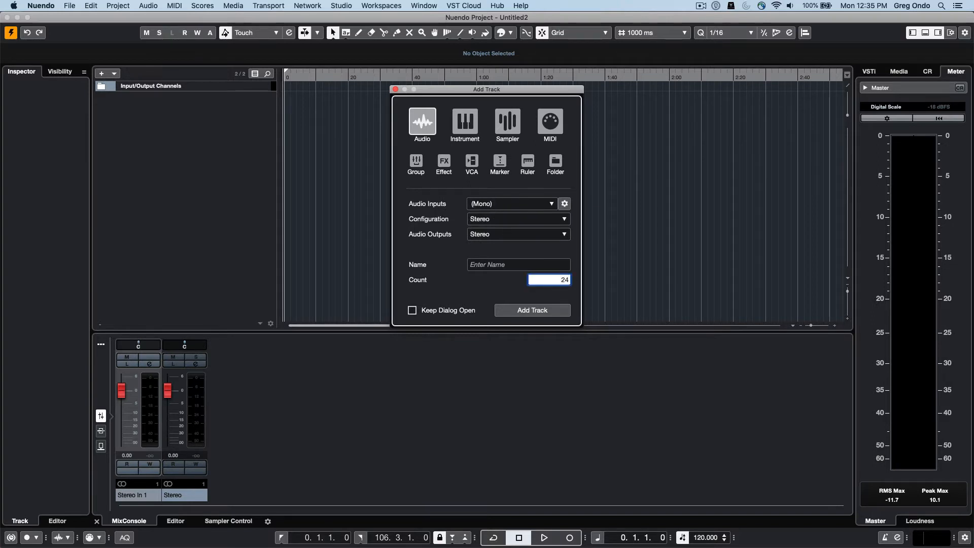
{"action": "key", "text": "Return"}
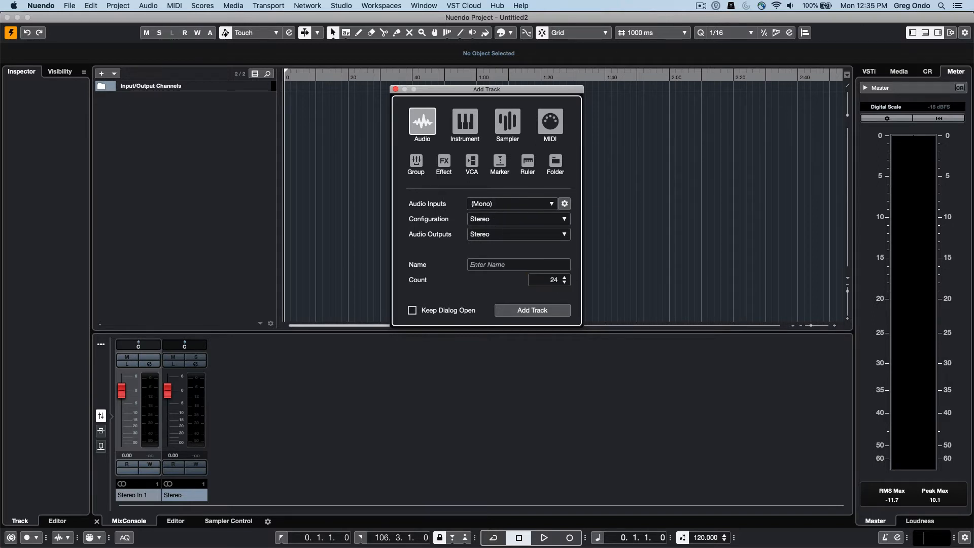
{"action": "left_click", "coordinate": [412, 310]}
{"action": "left_click", "coordinate": [531, 310]}
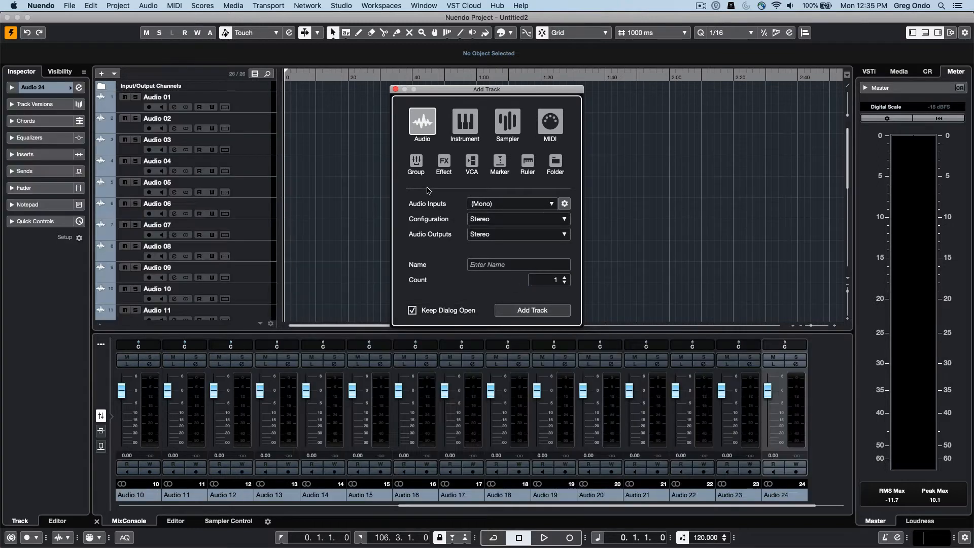
Add four stereo group tracks, created inside a folder and routed to the Stereo output.
{"action": "left_click", "coordinate": [416, 161]}
{"action": "left_click", "coordinate": [555, 281]}
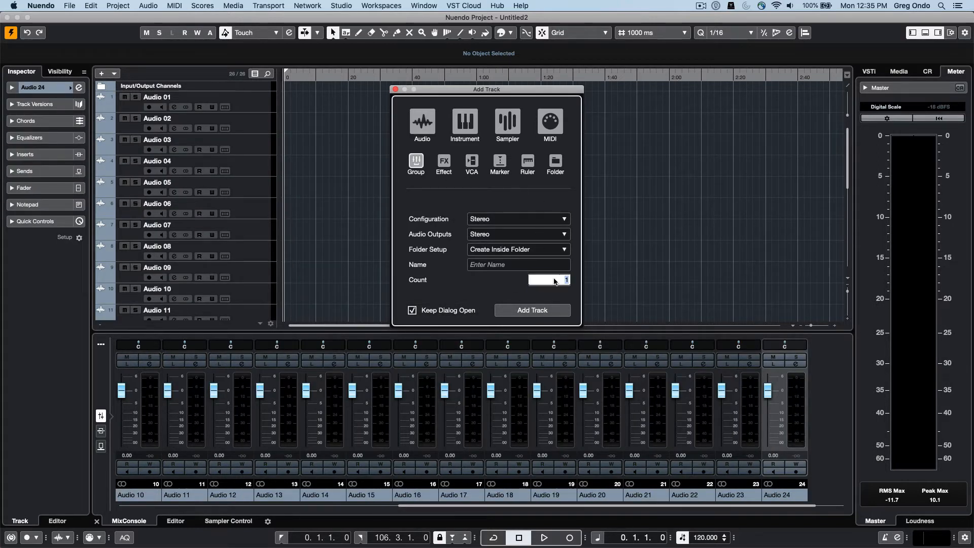
{"action": "key", "text": "Return"}
{"action": "left_click", "coordinate": [548, 310]}
Add two VCA tracks created inside a folder and close the Add Track dialog.
{"action": "left_click", "coordinate": [472, 161]}
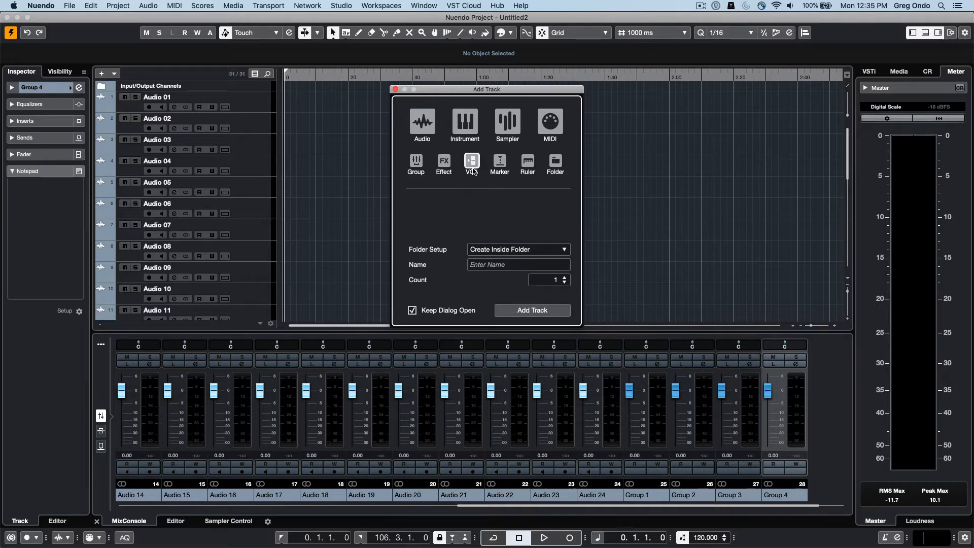
{"action": "left_click", "coordinate": [549, 280]}
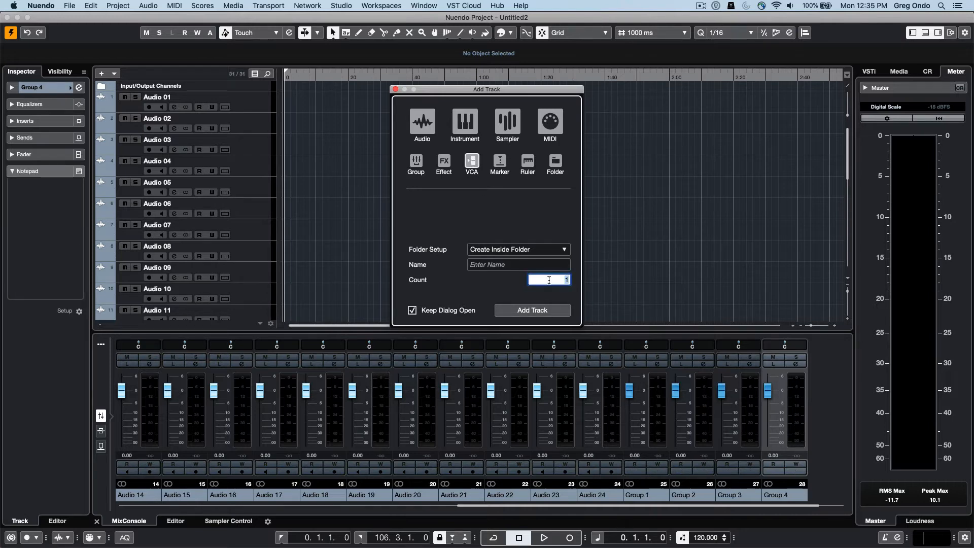
{"action": "type", "text": "2"}
{"action": "key", "text": "Return"}
{"action": "left_click", "coordinate": [527, 312]}
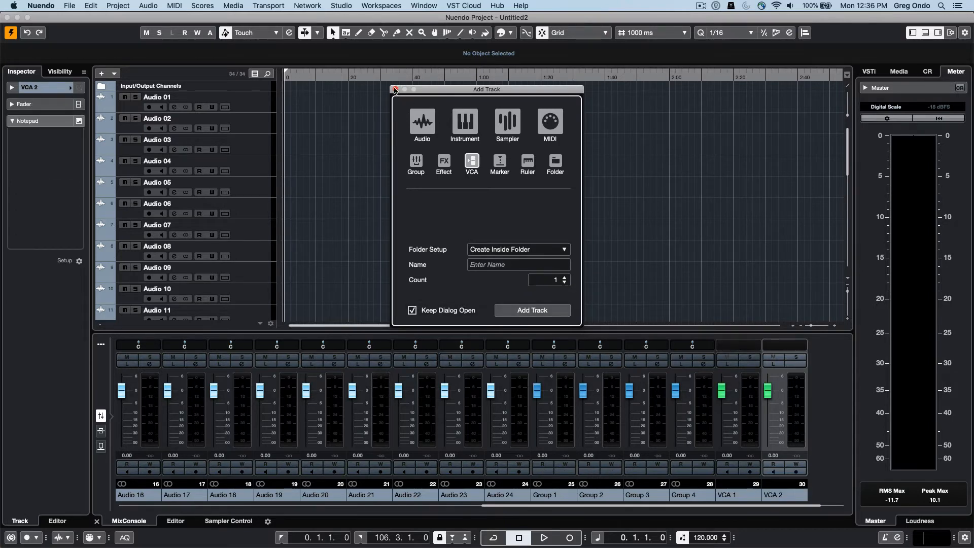
{"action": "left_click", "coordinate": [395, 89]}
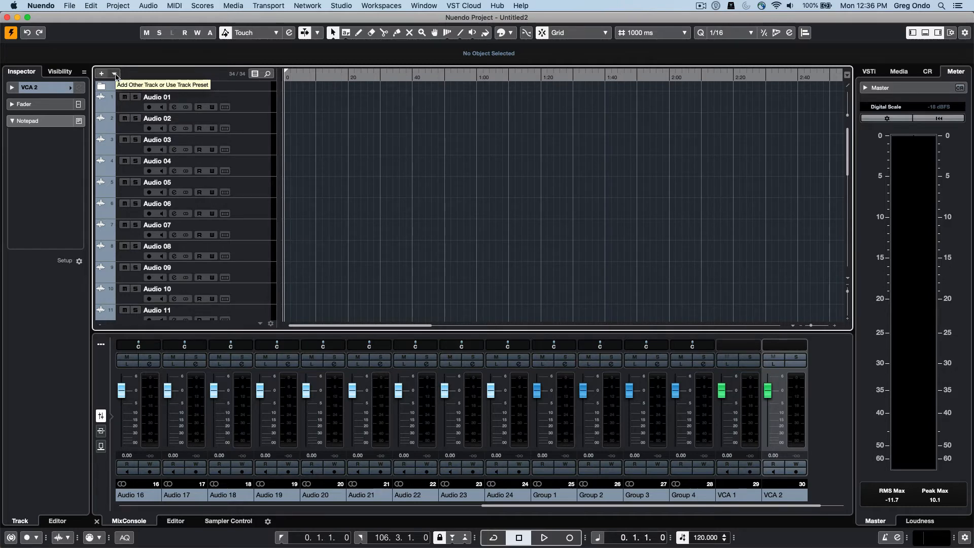
Add a video track to the project and review the whole track list.
{"action": "left_click", "coordinate": [116, 74]}
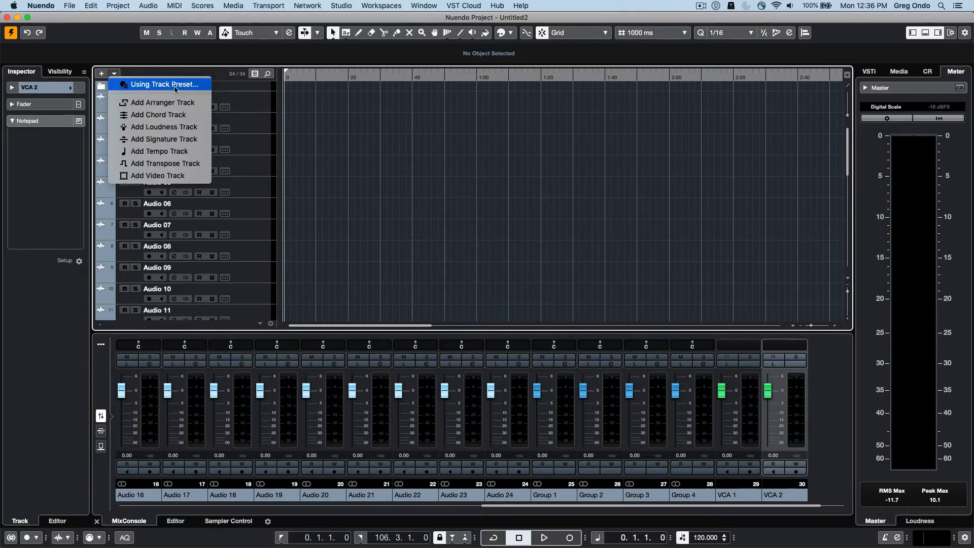
{"action": "left_click", "coordinate": [184, 178]}
{"action": "scroll", "coordinate": [263, 176], "scroll_direction": "down", "scroll_amount": 1}
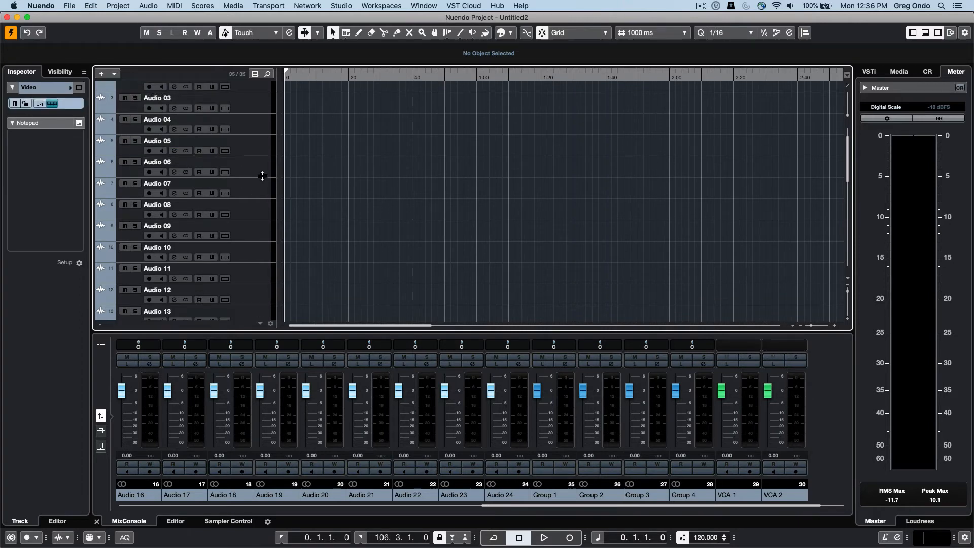
{"action": "scroll", "coordinate": [262, 175], "scroll_direction": "down", "scroll_amount": 10}
{"action": "scroll", "coordinate": [262, 175], "scroll_direction": "up", "scroll_amount": 15}
{"action": "scroll", "coordinate": [263, 176], "scroll_direction": "down", "scroll_amount": 15}
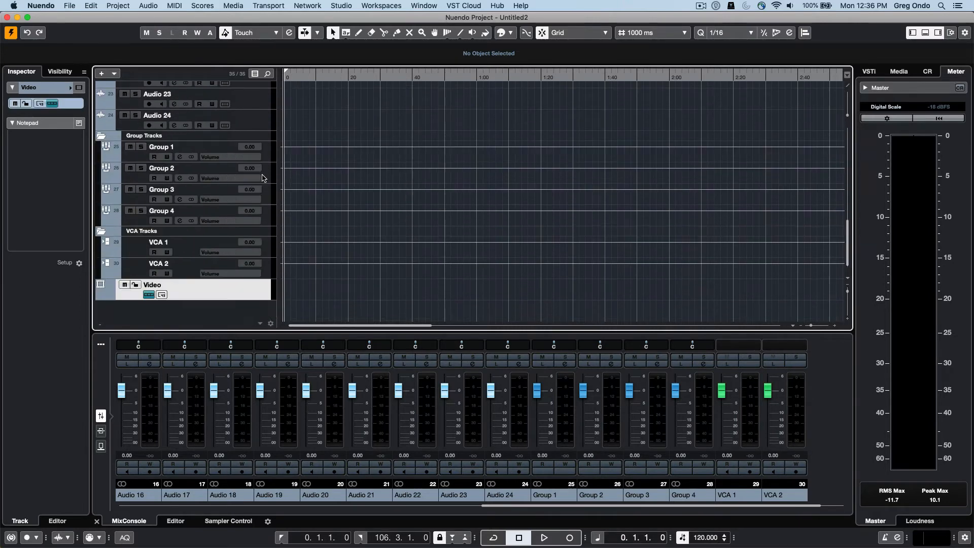
{"action": "scroll", "coordinate": [262, 177], "scroll_direction": "up", "scroll_amount": 15}
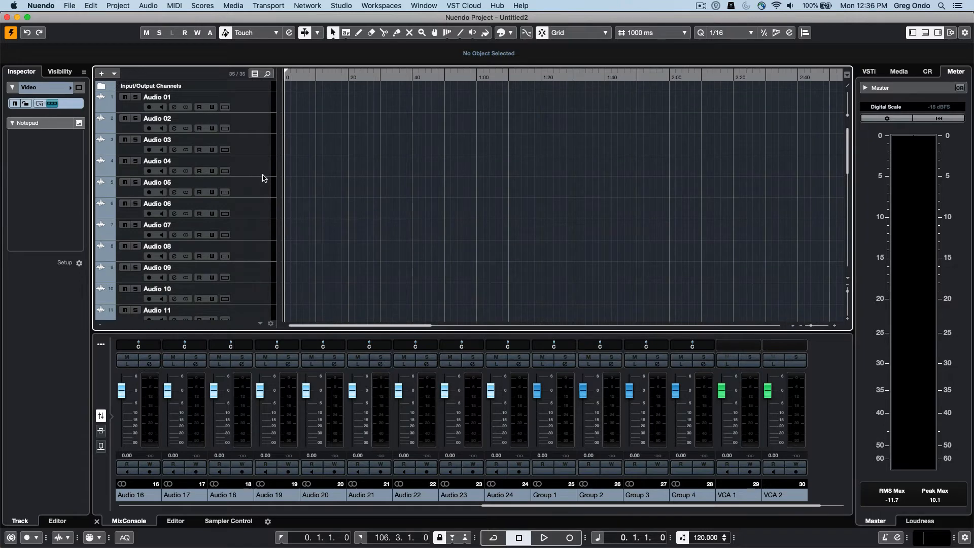
Select the Audio 01 track and display its basic settings and its equalizer section in the inspector.
{"action": "left_click", "coordinate": [259, 106]}
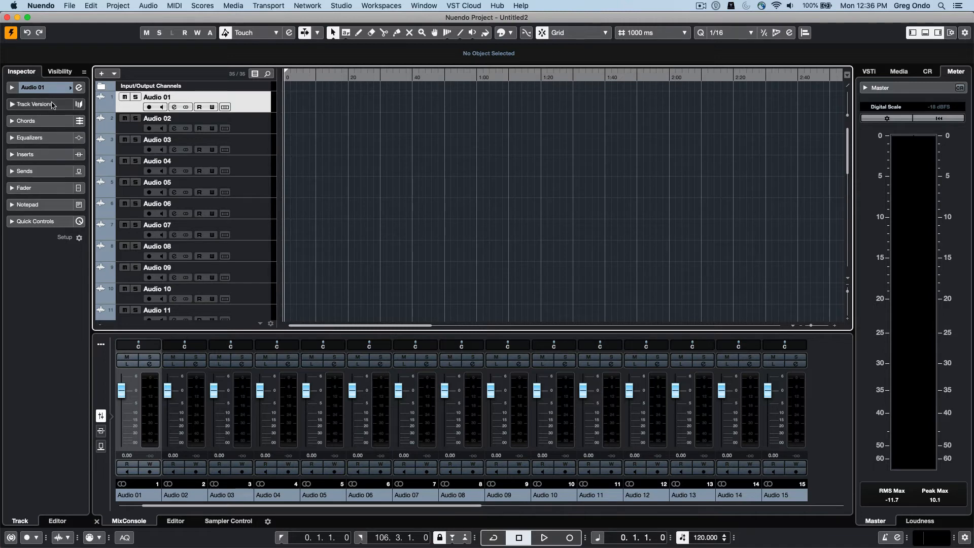
{"action": "left_click", "coordinate": [37, 89]}
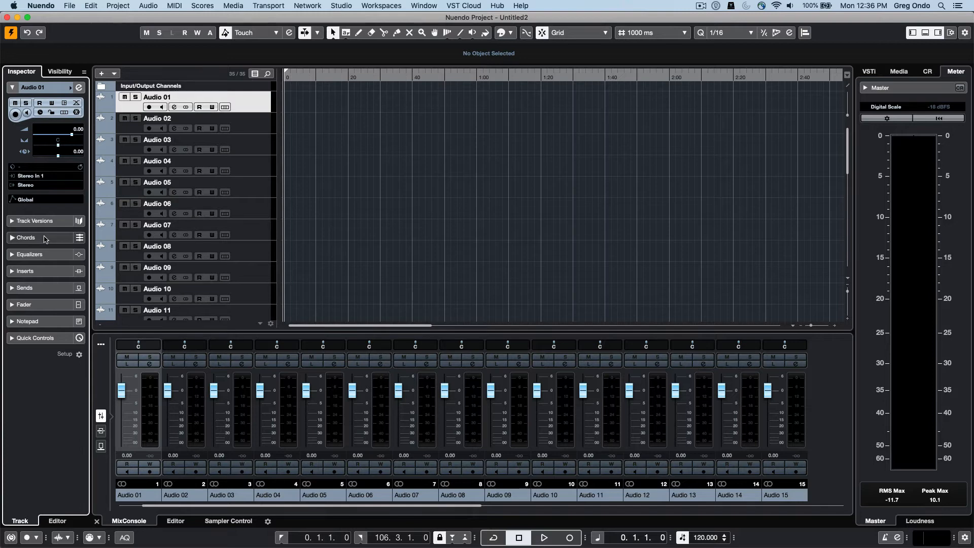
{"action": "left_click", "coordinate": [47, 253]}
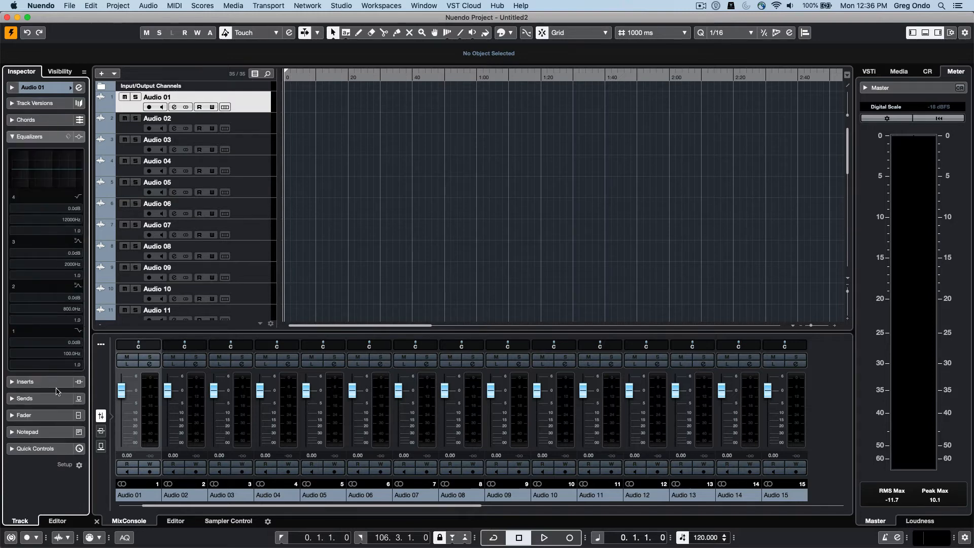
Display the Inserts, Sends, Fader, Notepad, Quick Controls and Chords sections of the Audio 01 track in the inspector, one after another.
{"action": "left_click", "coordinate": [55, 386]}
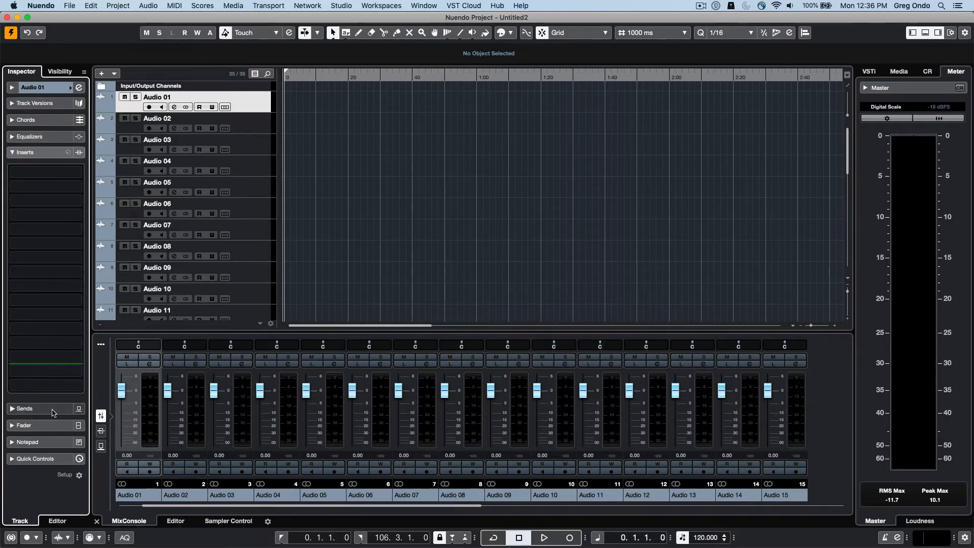
{"action": "left_click", "coordinate": [53, 411]}
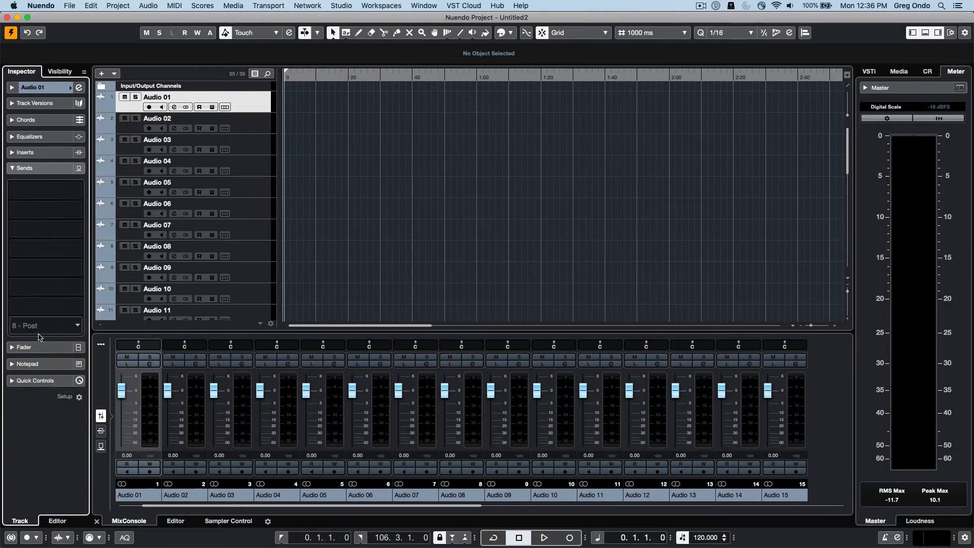
{"action": "left_click", "coordinate": [46, 350]}
{"action": "left_click", "coordinate": [55, 394]}
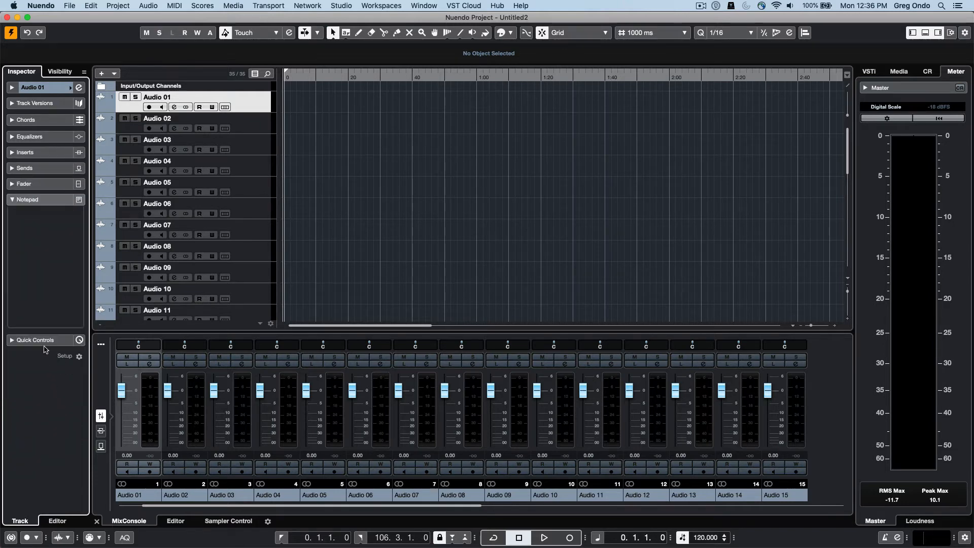
{"action": "left_click", "coordinate": [43, 342]}
{"action": "left_click", "coordinate": [35, 121]}
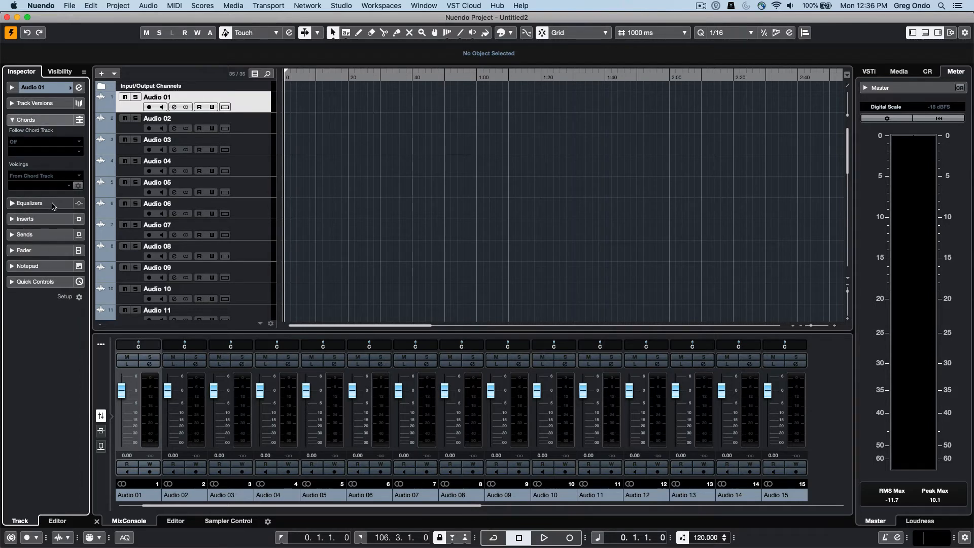
Hide the Notepad section from the inspector and show it again.
{"action": "right_click", "coordinate": [54, 206]}
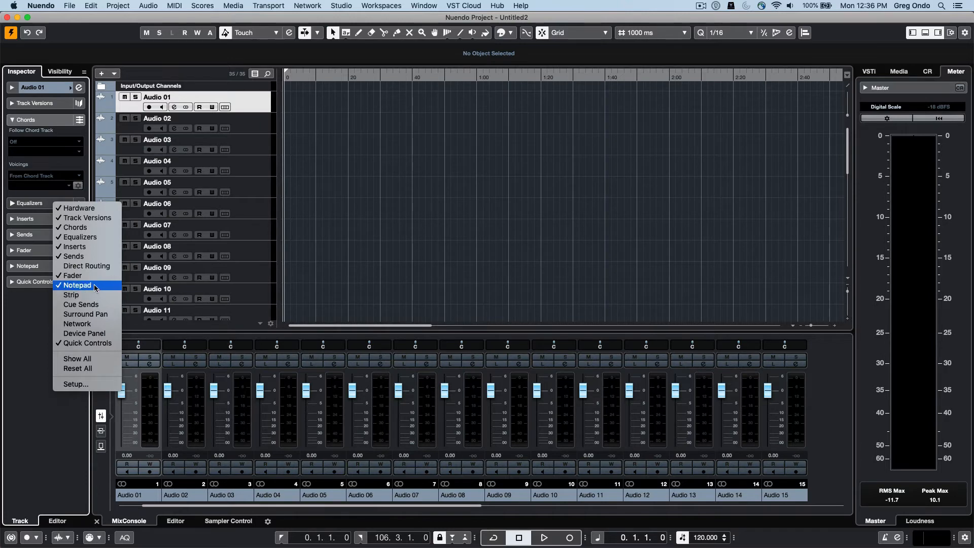
{"action": "left_click", "coordinate": [77, 286]}
{"action": "right_click", "coordinate": [51, 161]}
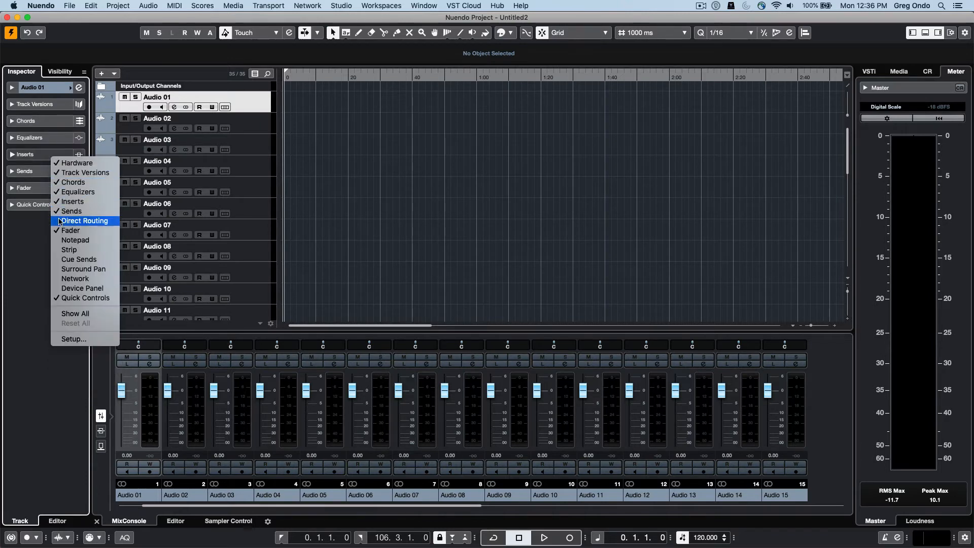
{"action": "left_click", "coordinate": [70, 244]}
Add the Strip section to the inspector and expand the Fader section of Audio 01.
{"action": "right_click", "coordinate": [56, 179]}
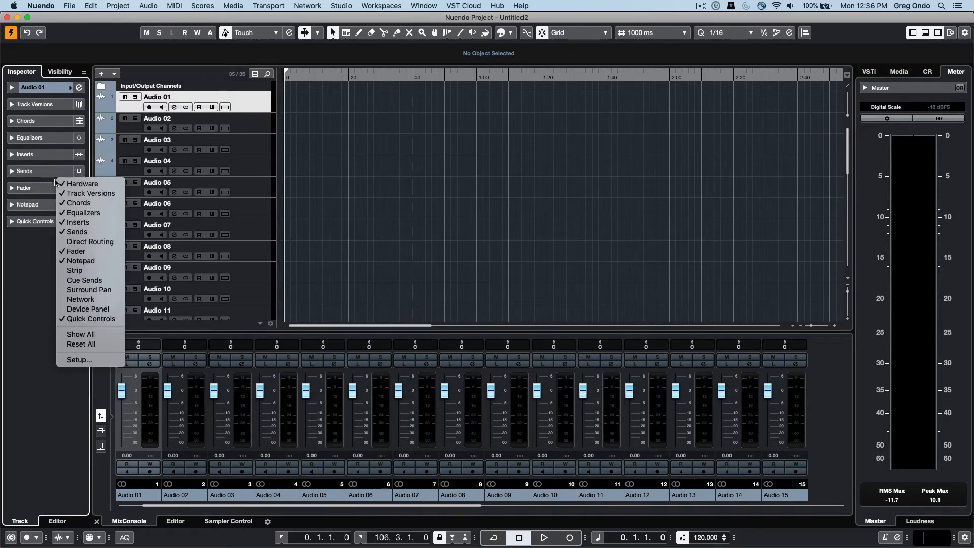
{"action": "left_click", "coordinate": [77, 271]}
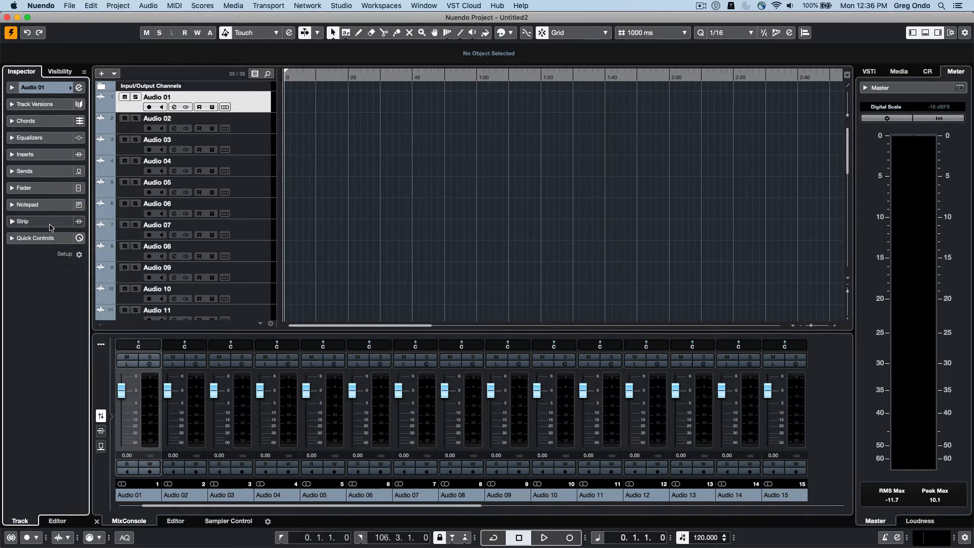
{"action": "left_click", "coordinate": [45, 188]}
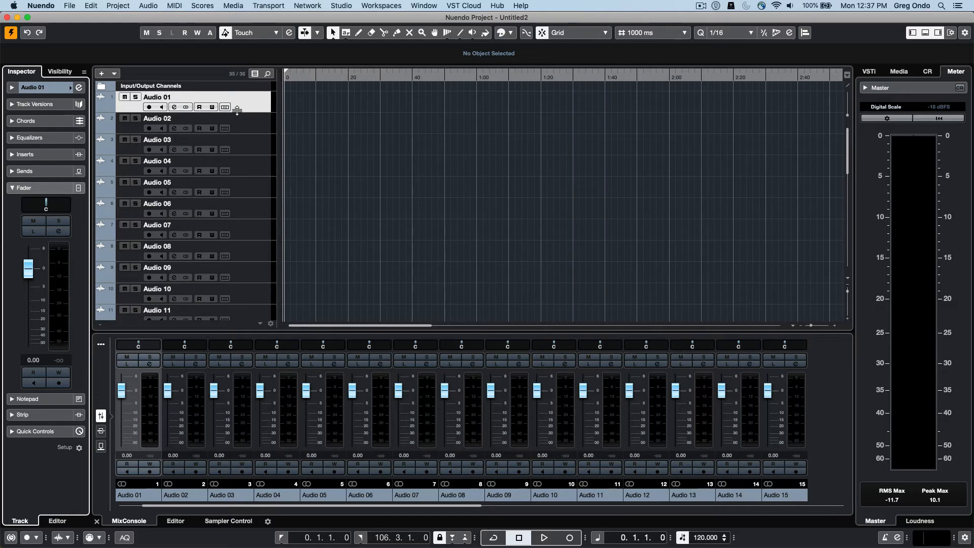
Make the Audio 01 track taller and, in the audio track controls settings, hide the Listen control and add the Lock control.
{"action": "left_click", "coordinate": [238, 111]}
{"action": "right_click", "coordinate": [240, 112]}
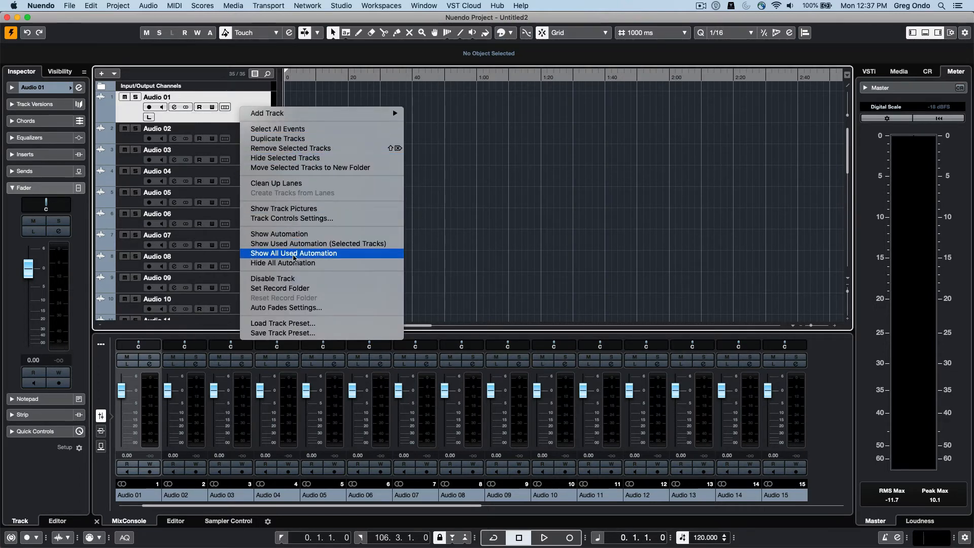
{"action": "left_click", "coordinate": [303, 219]}
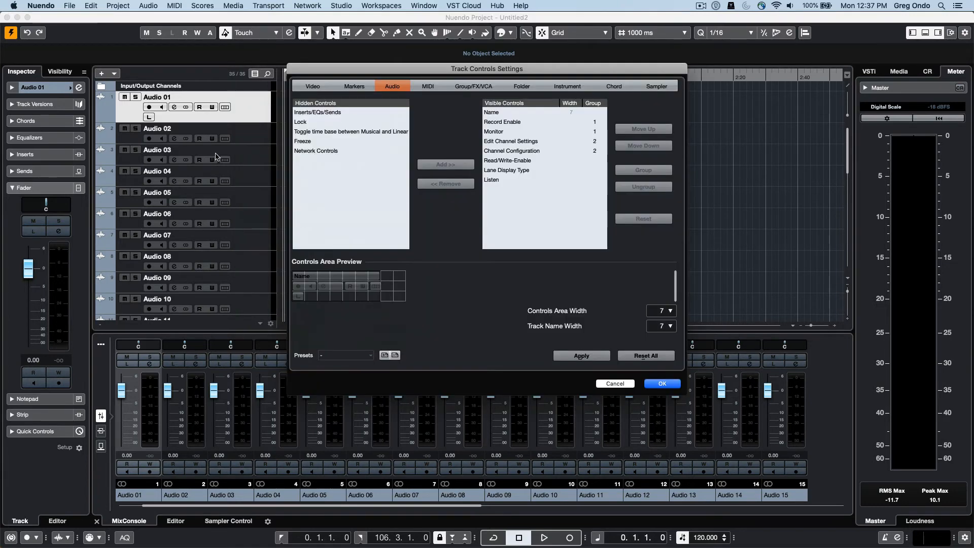
{"action": "left_click", "coordinate": [491, 180]}
{"action": "left_click", "coordinate": [445, 184]}
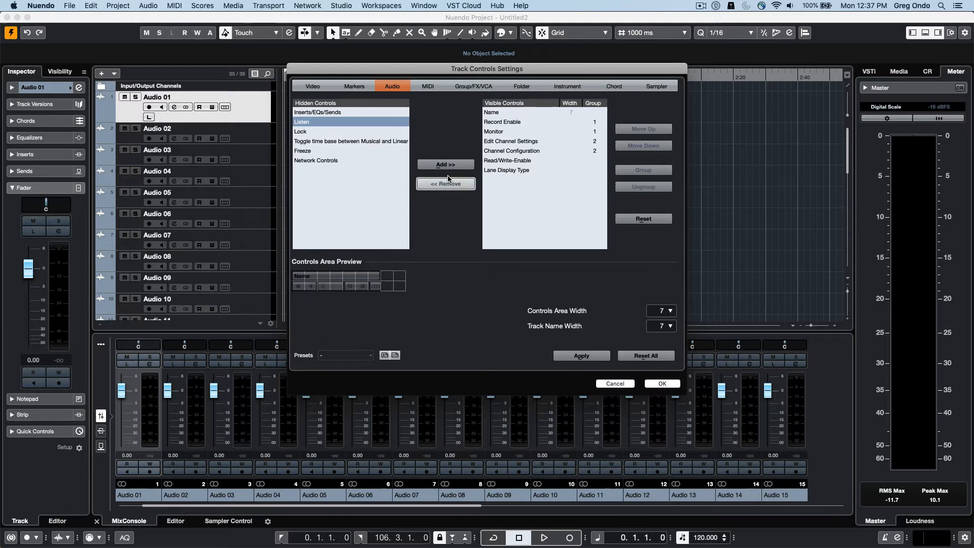
{"action": "left_click", "coordinate": [314, 133]}
{"action": "left_click", "coordinate": [462, 166]}
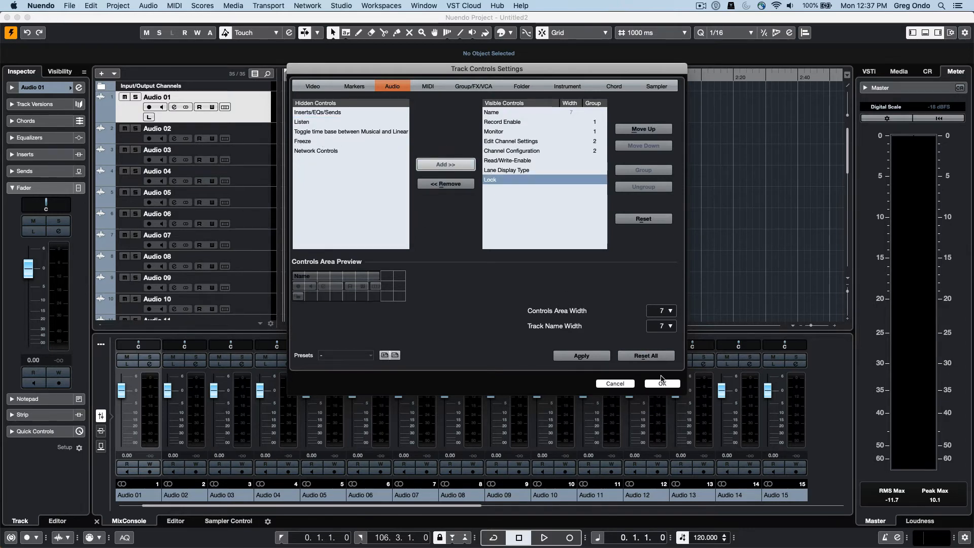
{"action": "left_click", "coordinate": [662, 384]}
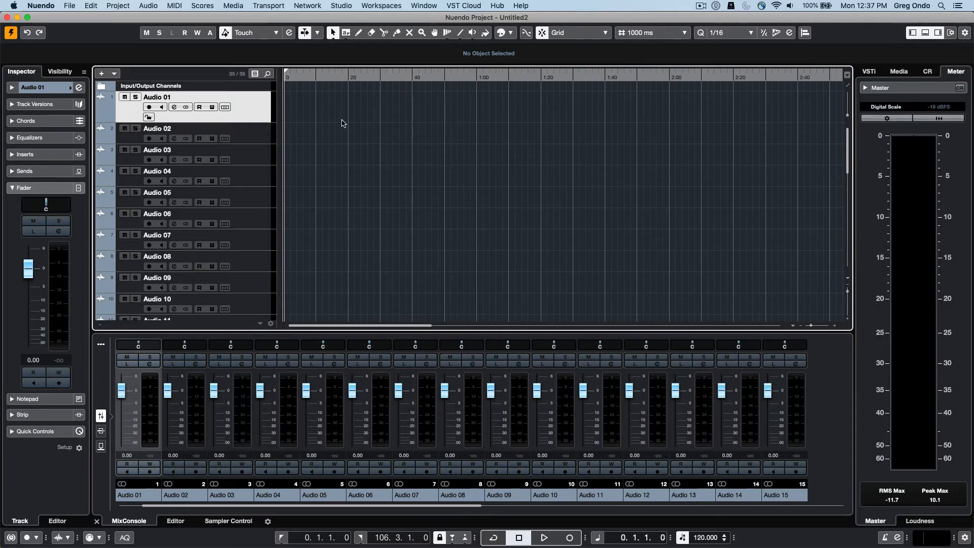
Color the tracks Audio 01 through Audio 08 red.
{"action": "left_click", "coordinate": [258, 266], "text": "shift"}
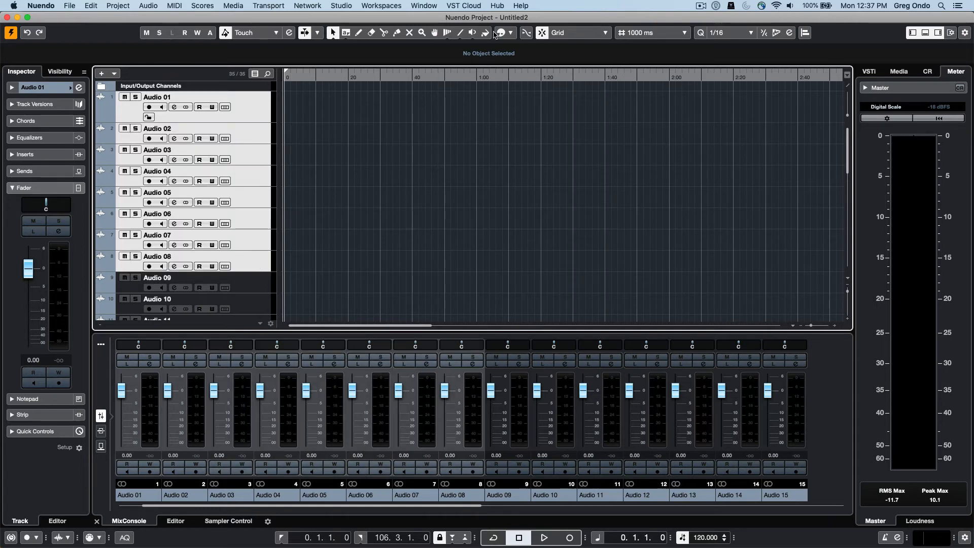
{"action": "left_click", "coordinate": [510, 34]}
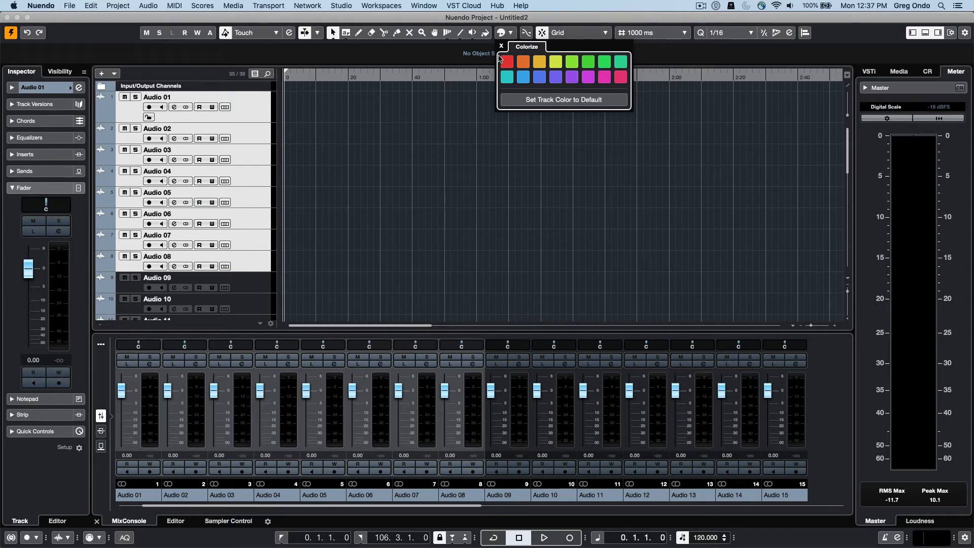
{"action": "left_click", "coordinate": [506, 62]}
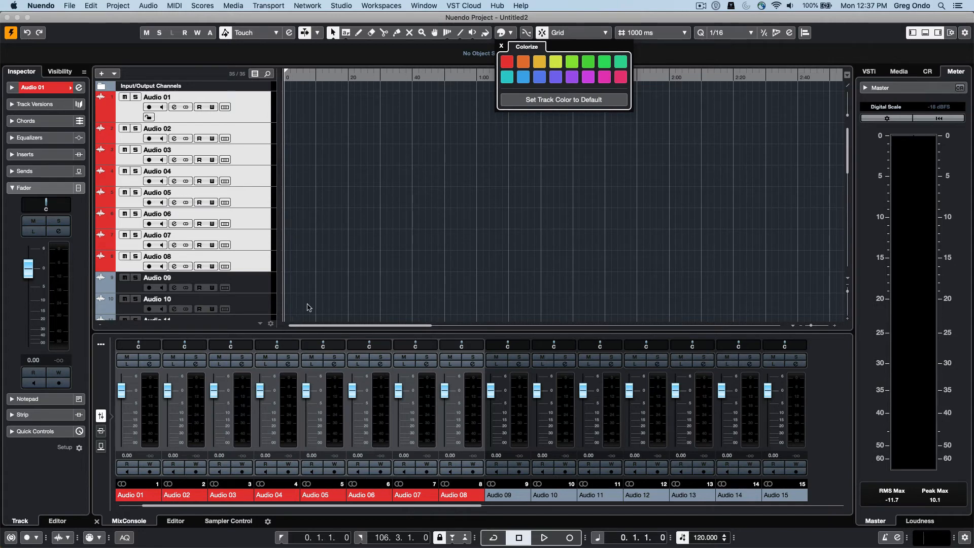
Color the Audio 09 track green using the color palette in the inspector.
{"action": "left_click", "coordinate": [242, 285]}
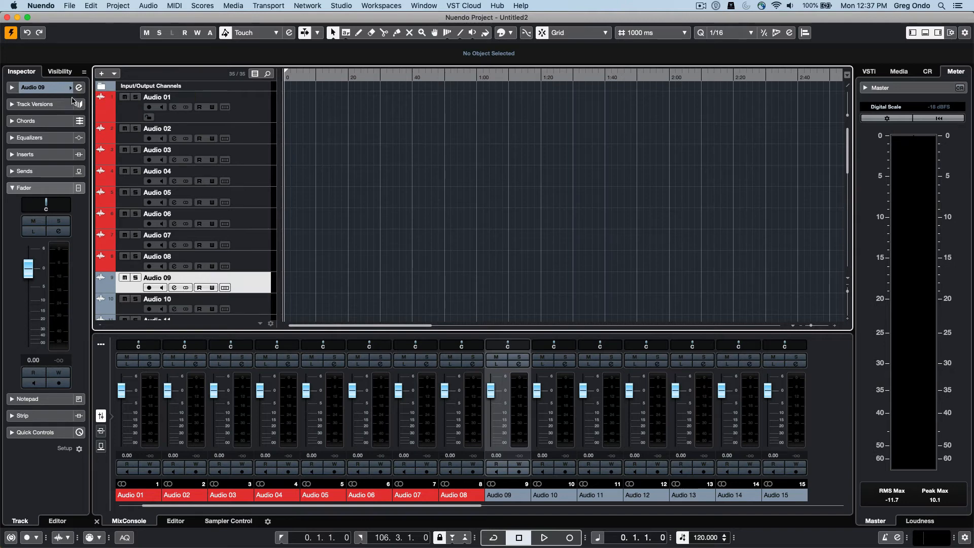
{"action": "left_click", "coordinate": [79, 87]}
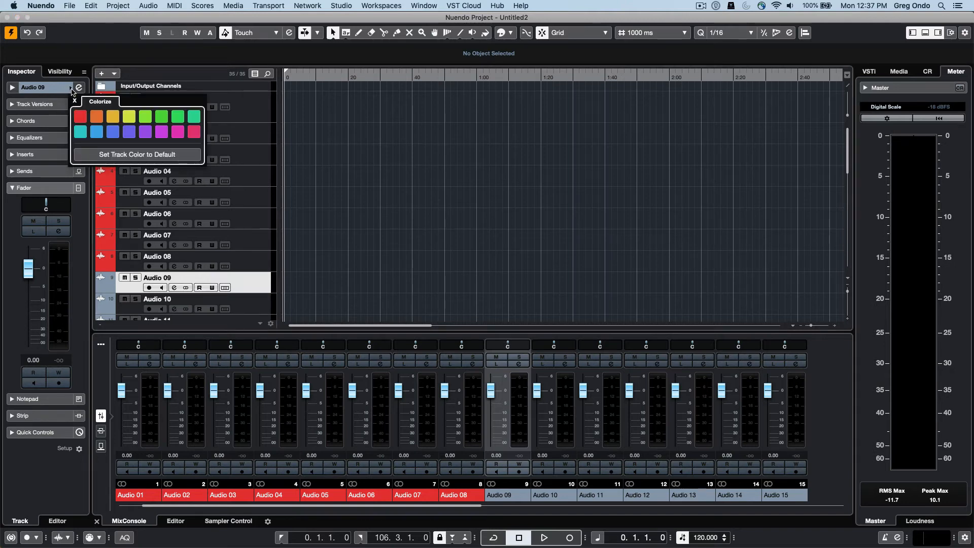
{"action": "left_click", "coordinate": [165, 118]}
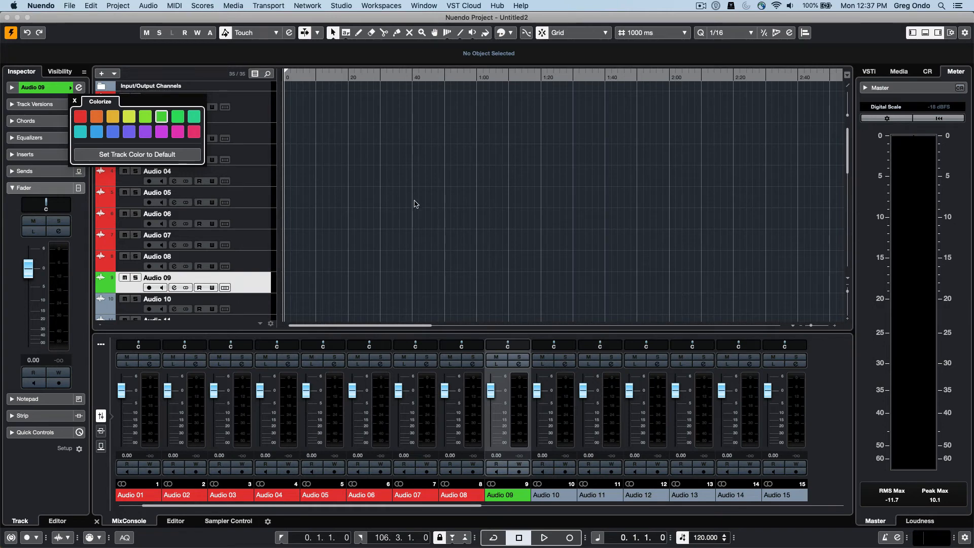
{"action": "left_click", "coordinate": [415, 203]}
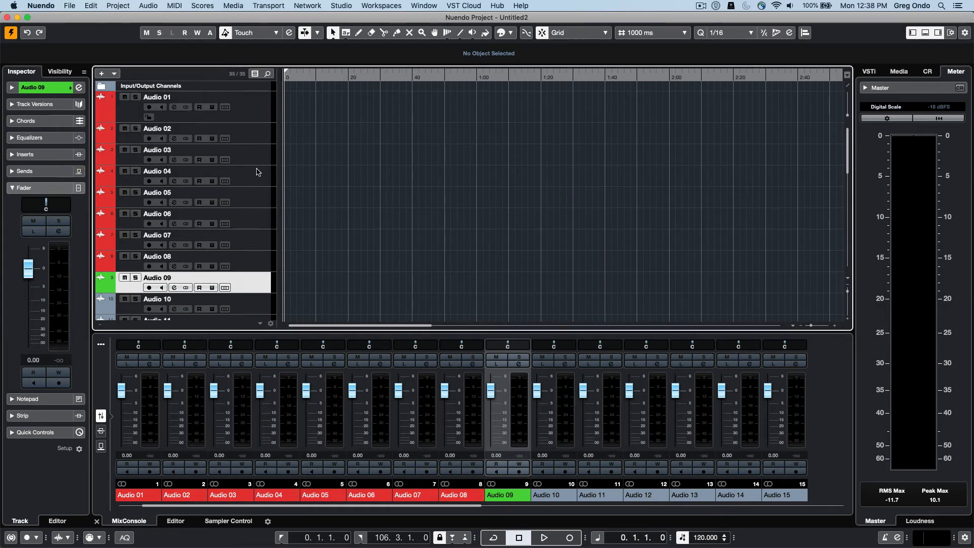
Move the tracks Audio 01 through Audio 08 into a new folder.
{"action": "left_click", "coordinate": [258, 111]}
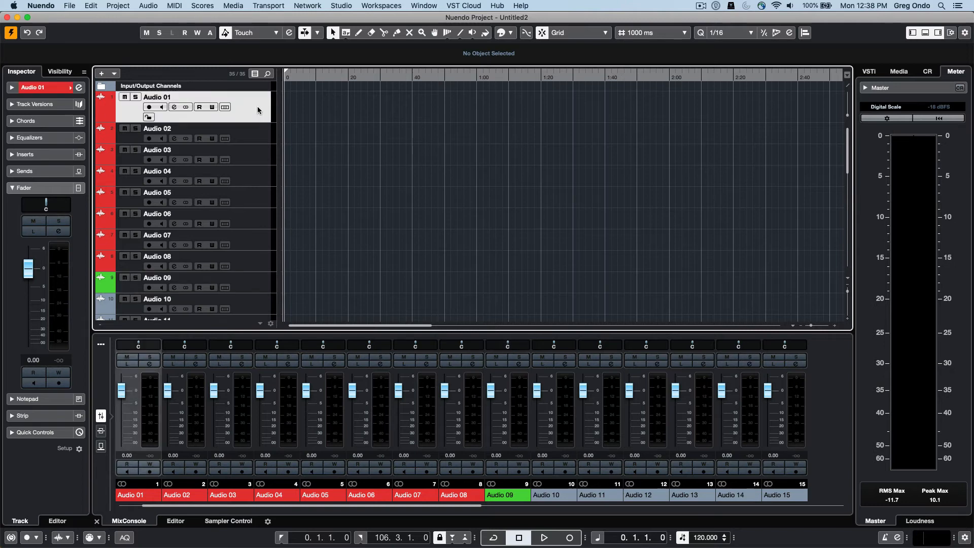
{"action": "left_click", "coordinate": [252, 262], "text": "shift"}
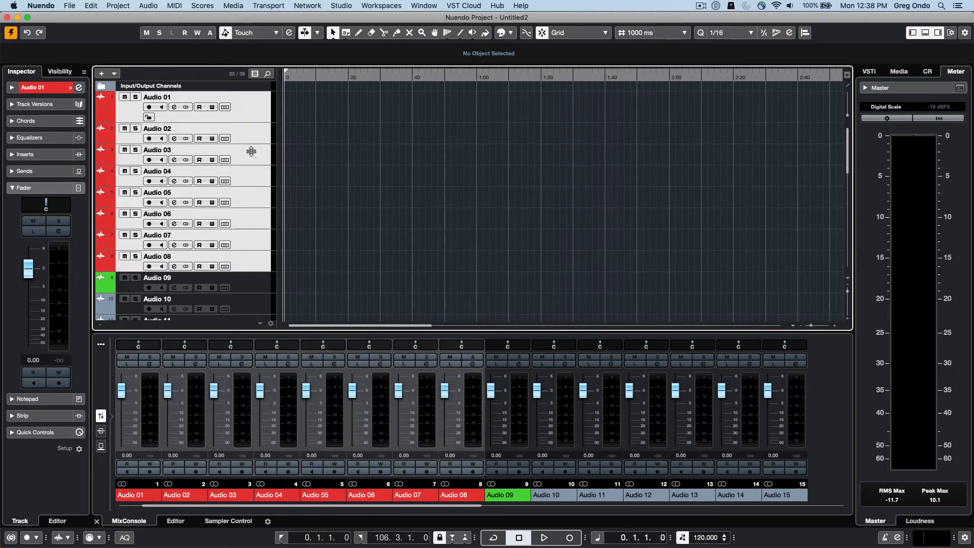
{"action": "right_click", "coordinate": [244, 106]}
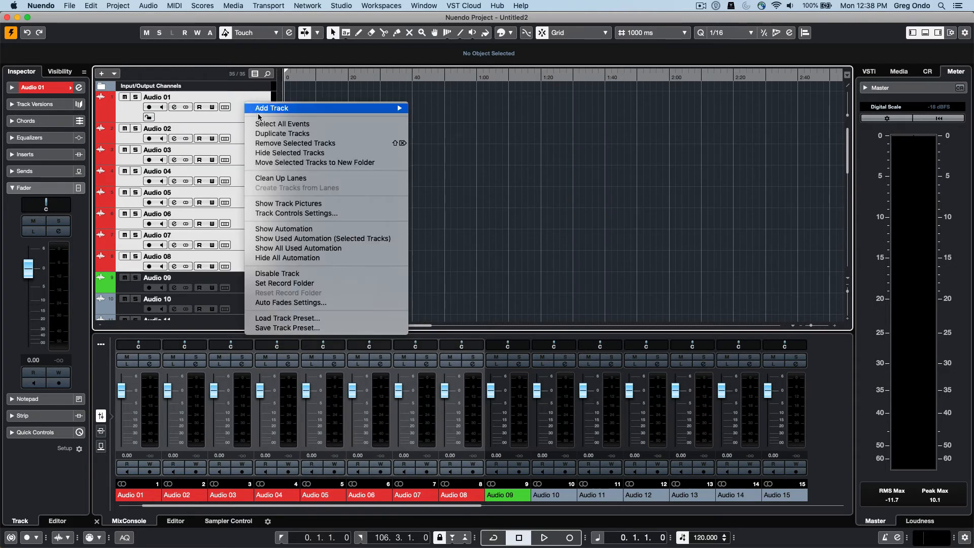
{"action": "left_click", "coordinate": [308, 163]}
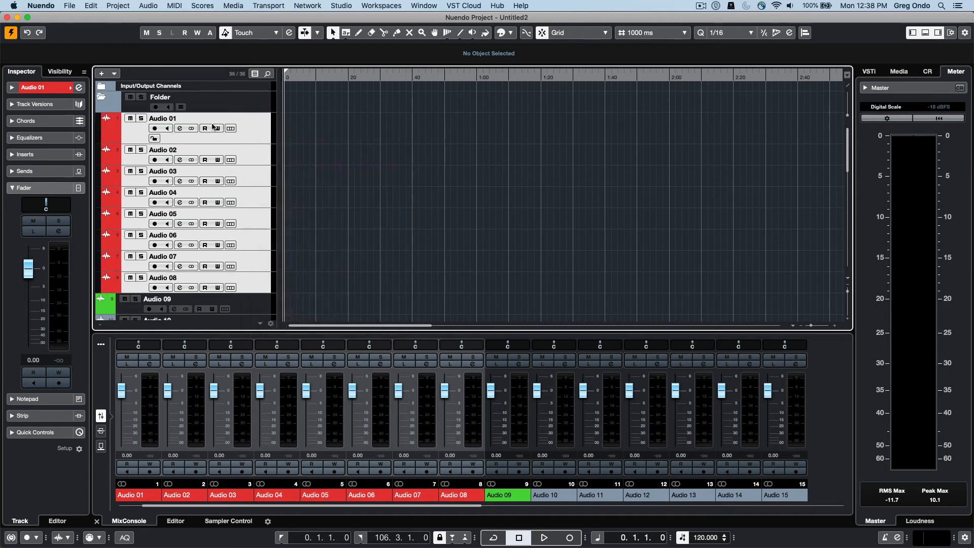
Collapse and expand the new folder track several times, leaving its audio tracks shown.
{"action": "left_click", "coordinate": [100, 98]}
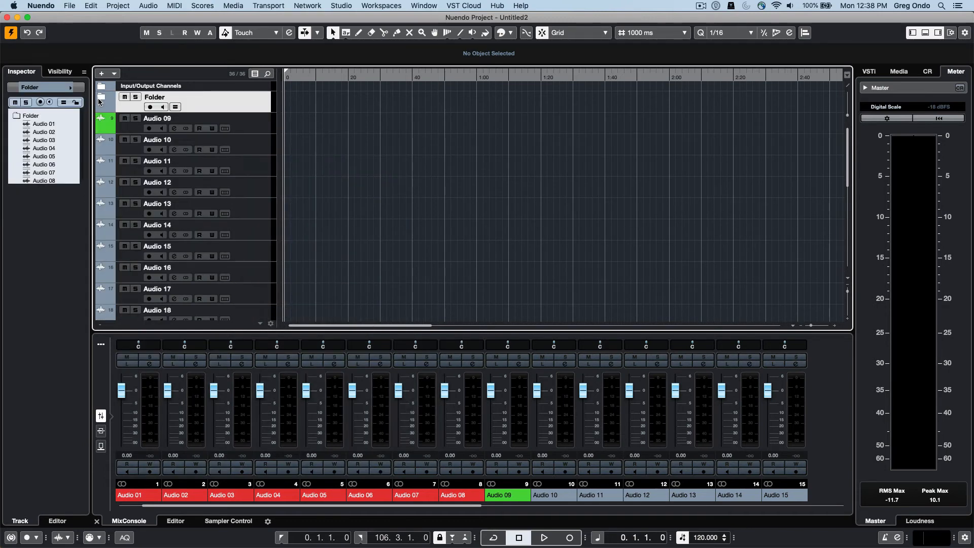
{"action": "left_click", "coordinate": [100, 98]}
{"action": "left_click", "coordinate": [101, 99]}
{"action": "left_click", "coordinate": [101, 99]}
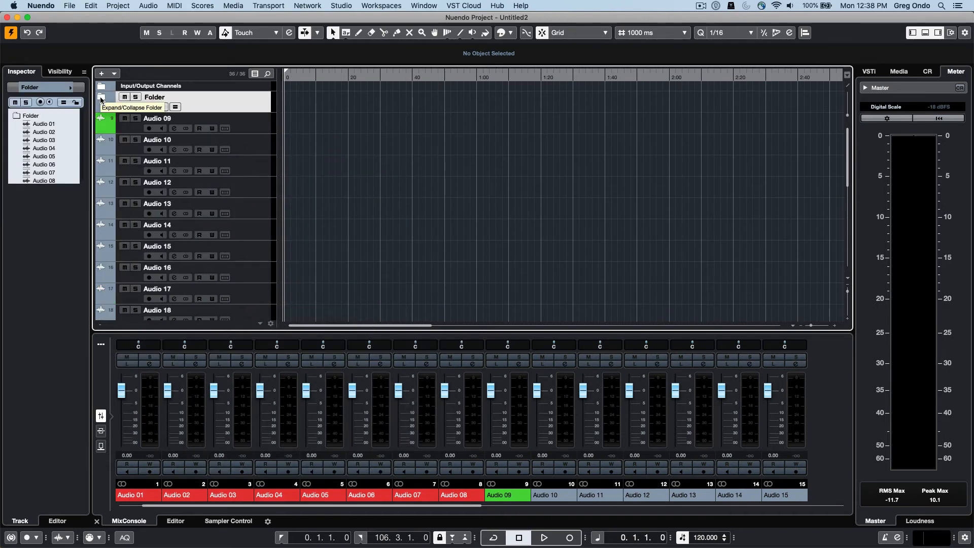
{"action": "left_click", "coordinate": [99, 99]}
{"action": "left_click", "coordinate": [100, 99]}
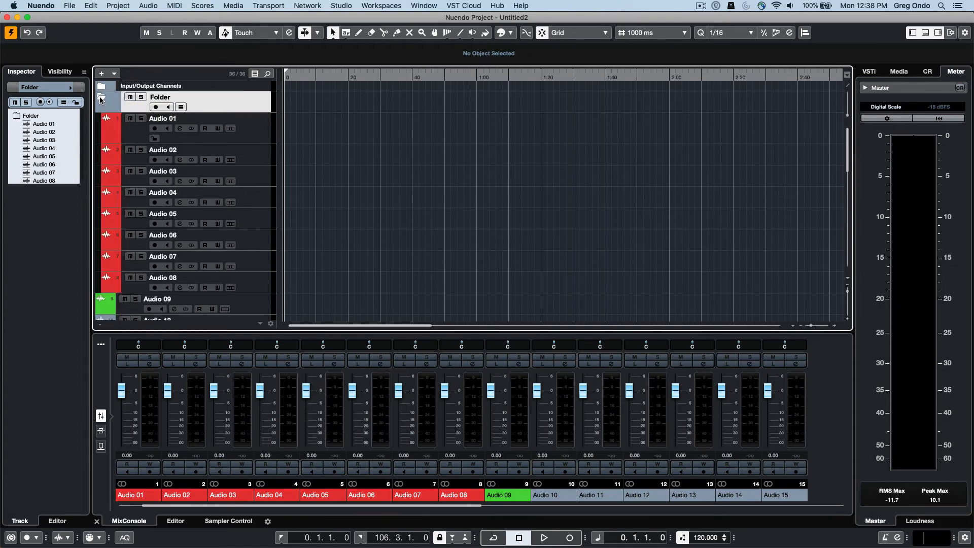
{"action": "left_click", "coordinate": [100, 99]}
{"action": "left_click", "coordinate": [99, 99]}
Move the Video track from the end of the track list to just above the new audio folder.
{"action": "scroll", "coordinate": [232, 212], "scroll_direction": "down", "scroll_amount": 1}
{"action": "scroll", "coordinate": [232, 212], "scroll_direction": "up", "scroll_amount": 1}
{"action": "scroll", "coordinate": [232, 212], "scroll_direction": "down", "scroll_amount": 15}
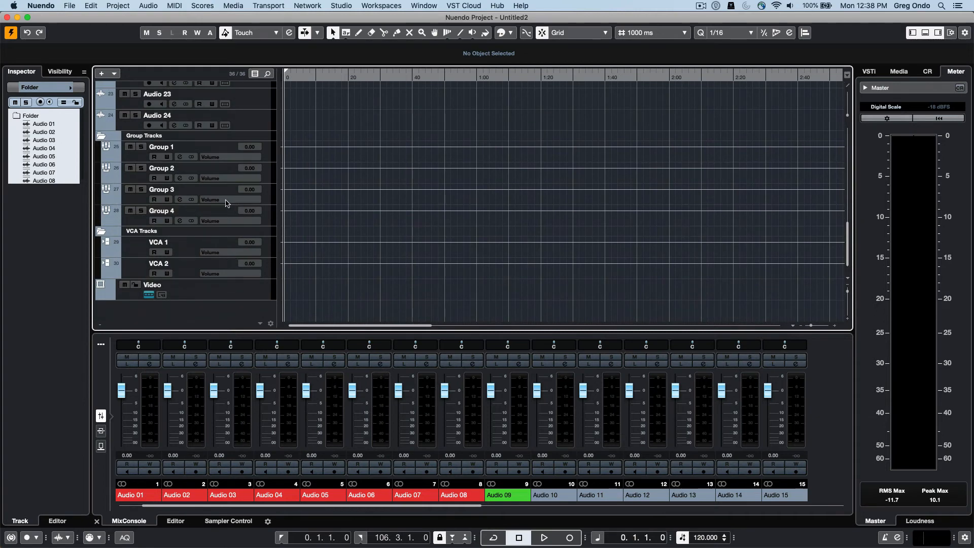
{"action": "scroll", "coordinate": [316, 178], "scroll_direction": "up", "scroll_amount": 15}
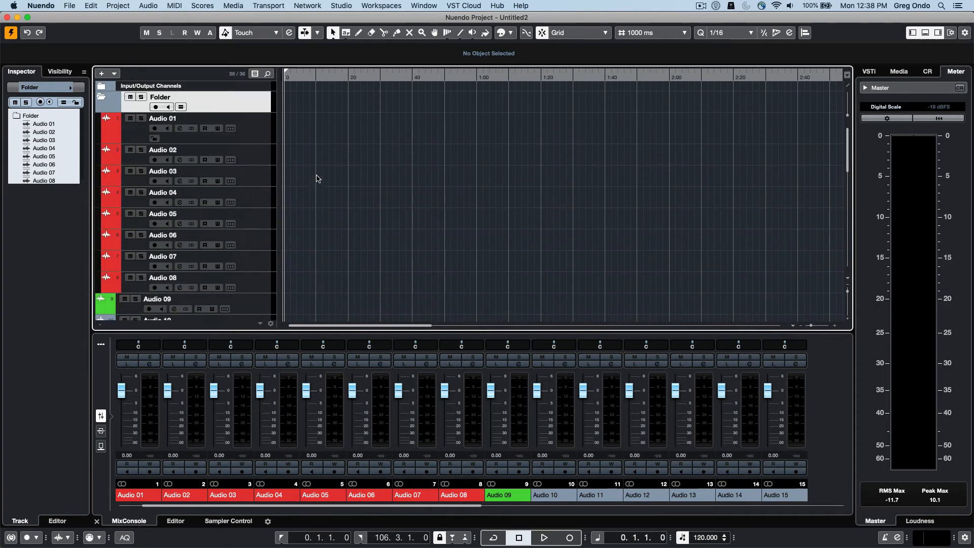
{"action": "scroll", "coordinate": [316, 179], "scroll_direction": "down", "scroll_amount": 15}
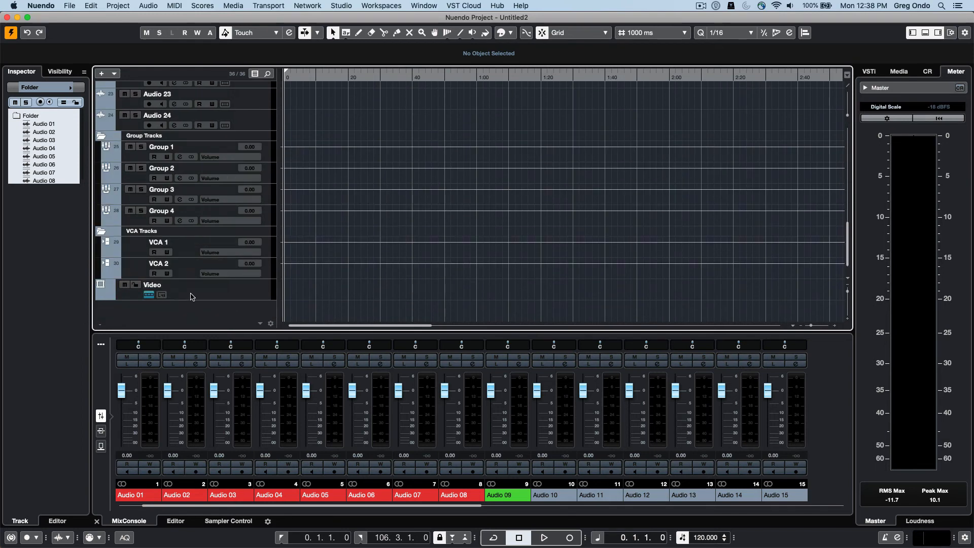
{"action": "left_click_drag", "start_coordinate": [191, 294], "coordinate": [220, 96]}
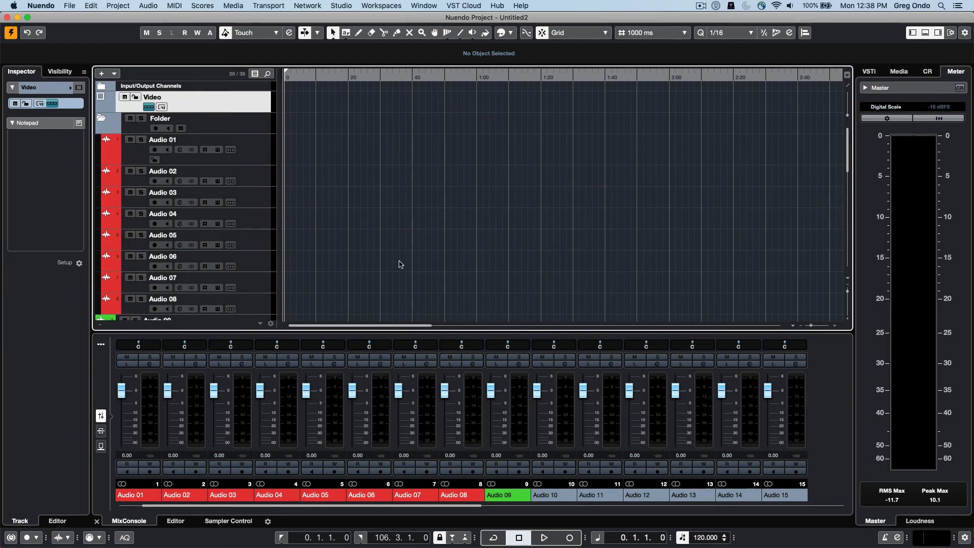
Divide the track list so the Video track sits in its own section above the other tracks.
{"action": "scroll", "coordinate": [380, 177], "scroll_direction": "down", "scroll_amount": 10}
{"action": "scroll", "coordinate": [381, 177], "scroll_direction": "up", "scroll_amount": 10}
{"action": "scroll", "coordinate": [353, 191], "scroll_direction": "down", "scroll_amount": 10}
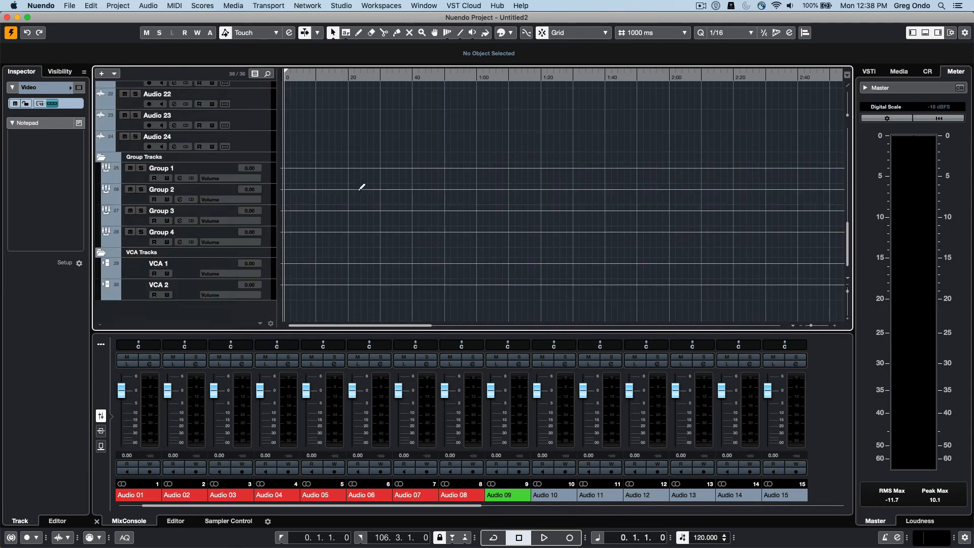
{"action": "scroll", "coordinate": [352, 192], "scroll_direction": "up", "scroll_amount": 10}
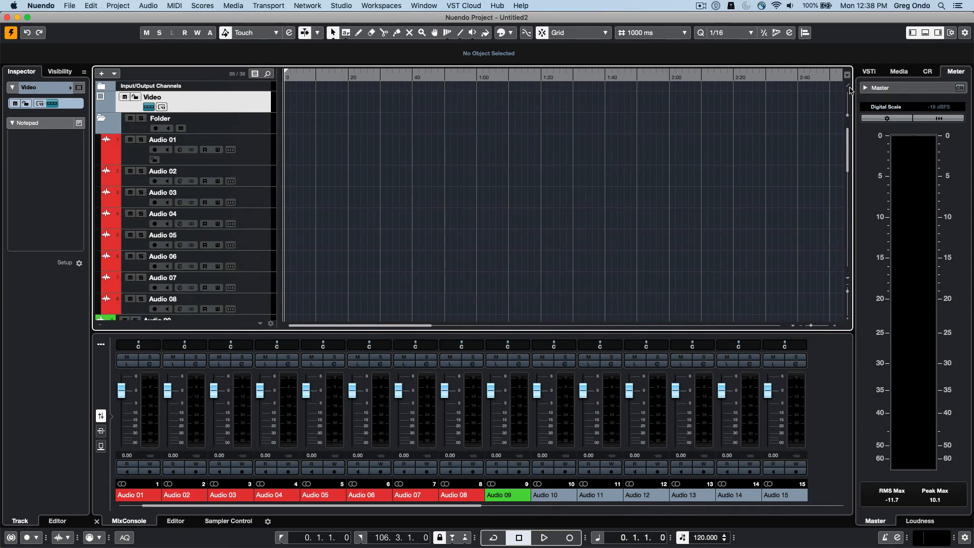
{"action": "left_click", "coordinate": [851, 91]}
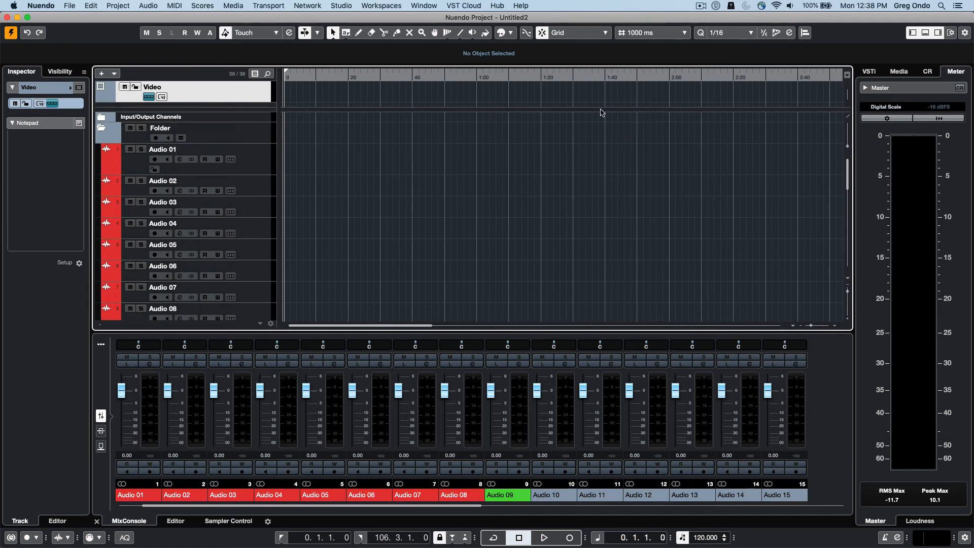
Move the Audio 01 track out of its folder into the upper track list section, below the Video track.
{"action": "scroll", "coordinate": [349, 197], "scroll_direction": "down", "scroll_amount": 10}
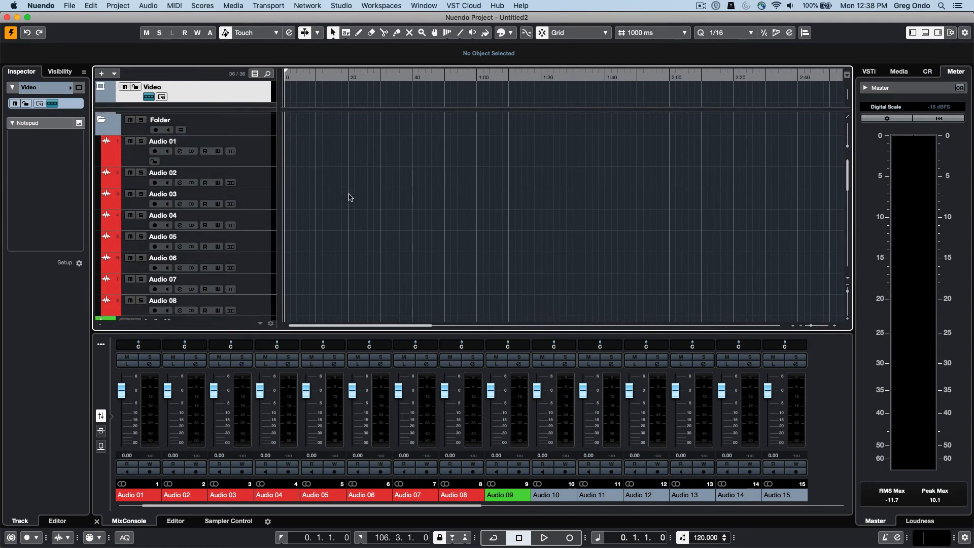
{"action": "scroll", "coordinate": [350, 197], "scroll_direction": "down", "scroll_amount": 3}
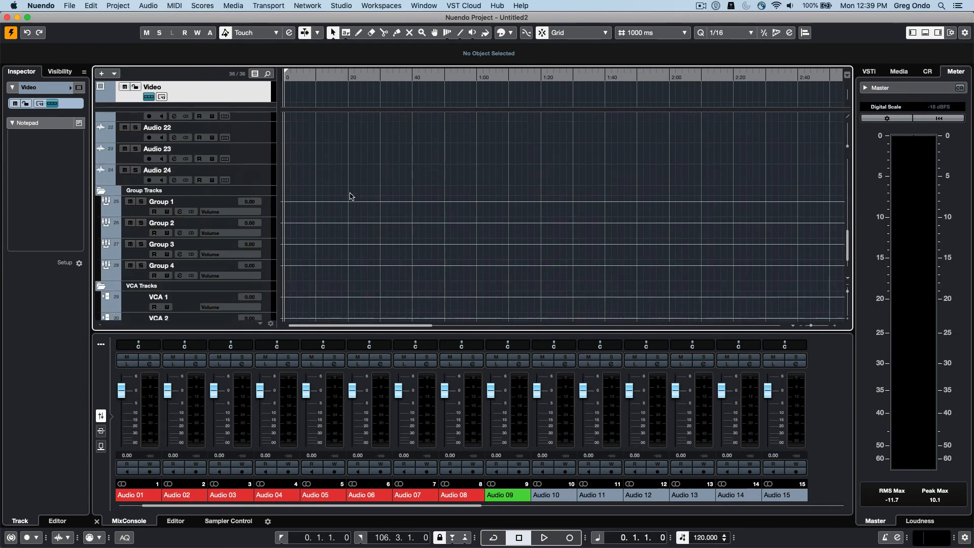
{"action": "scroll", "coordinate": [349, 197], "scroll_direction": "up", "scroll_amount": 15}
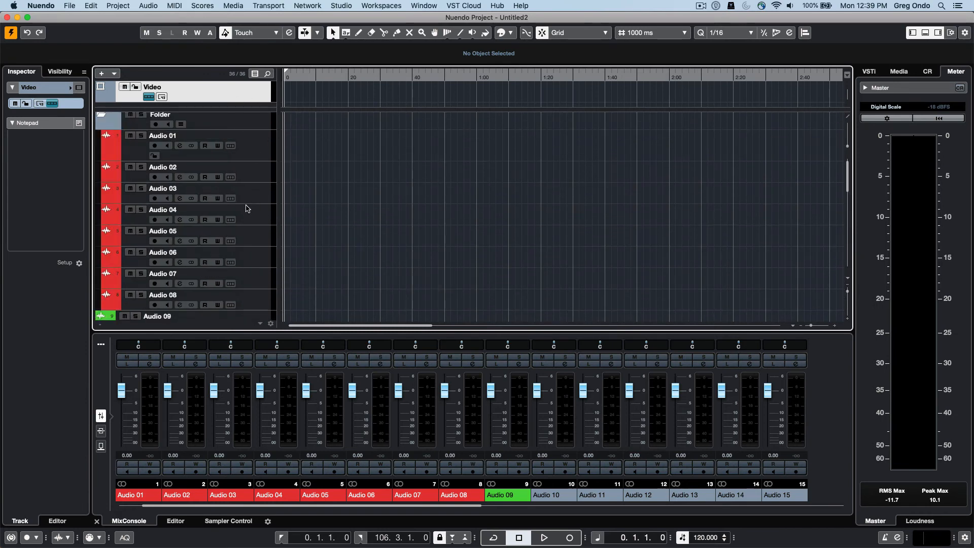
{"action": "left_click_drag", "start_coordinate": [258, 151], "coordinate": [236, 108]}
{"action": "scroll", "coordinate": [347, 124], "scroll_direction": "up", "scroll_amount": 1}
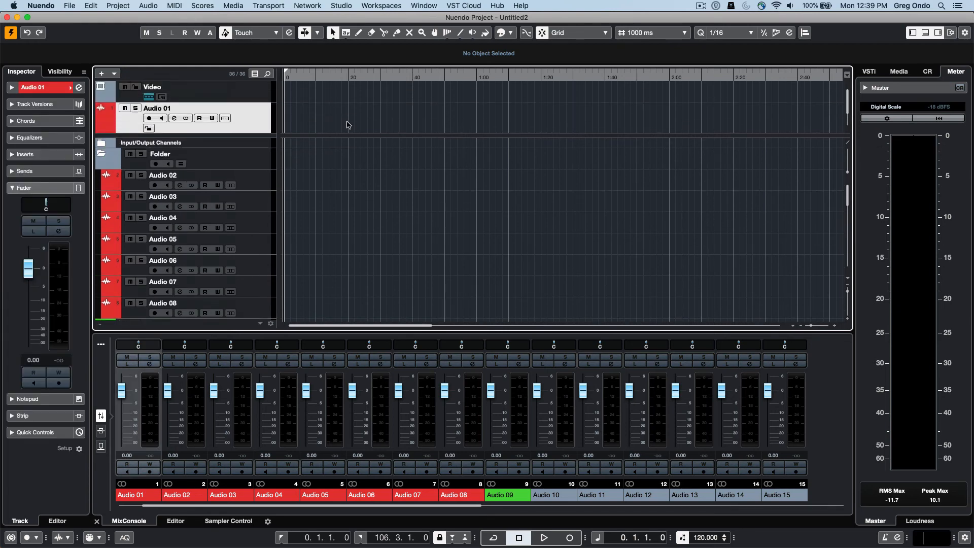
{"action": "scroll", "coordinate": [450, 279], "scroll_direction": "down", "scroll_amount": 8}
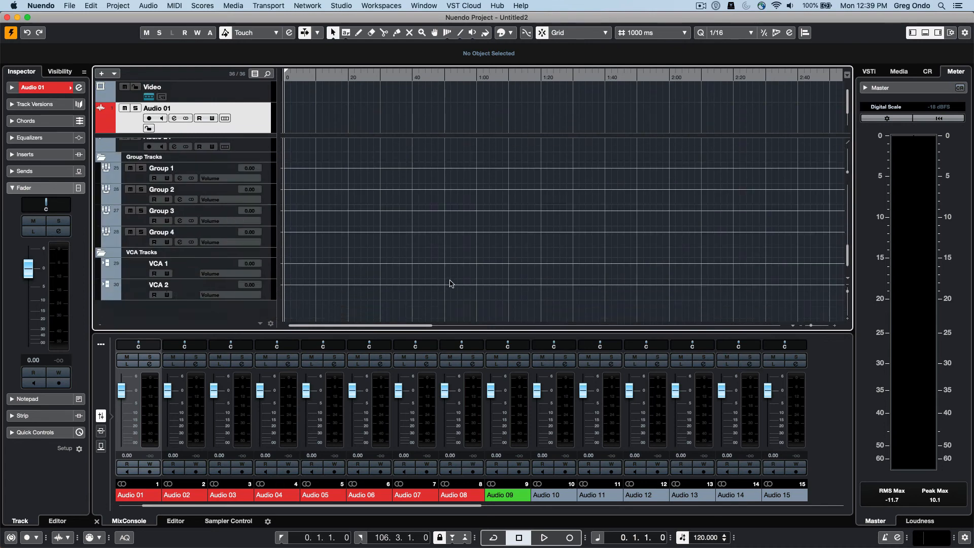
{"action": "scroll", "coordinate": [451, 285], "scroll_direction": "up", "scroll_amount": 8}
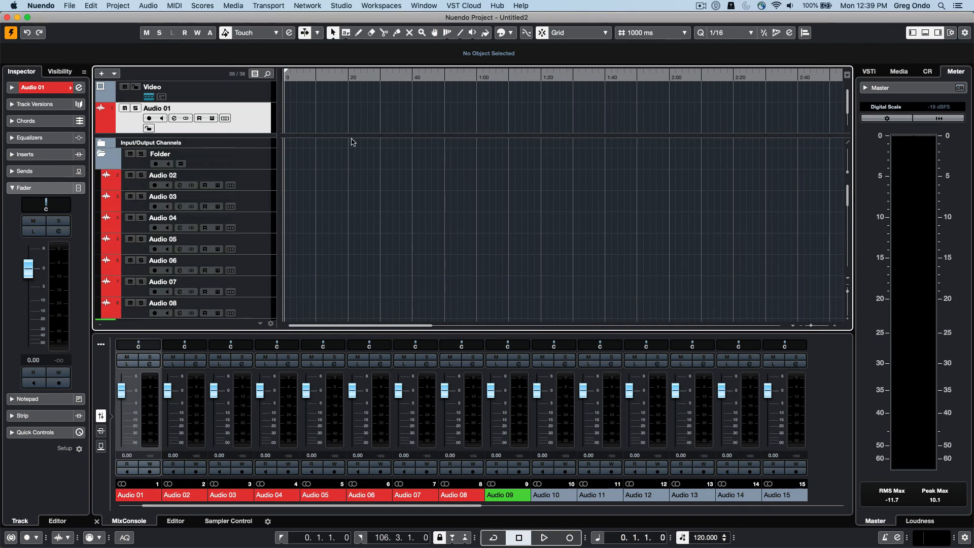
Save the current project as a template named "Nuendo start".
{"action": "left_click", "coordinate": [74, 6]}
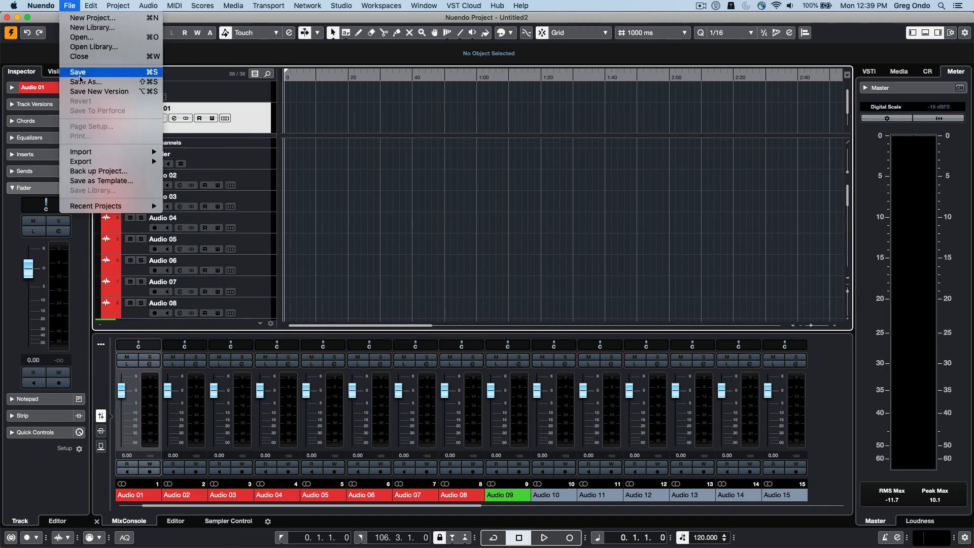
{"action": "left_click", "coordinate": [106, 179]}
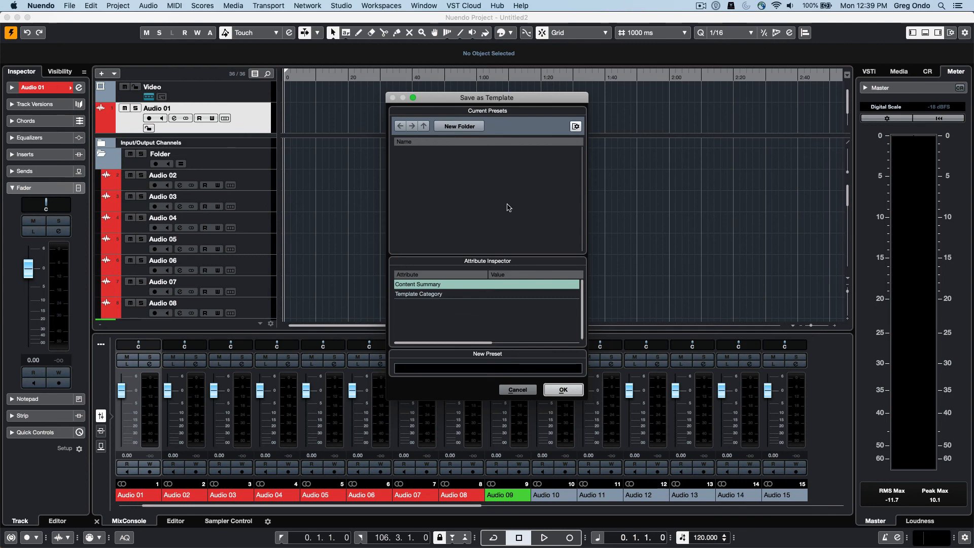
{"action": "left_click", "coordinate": [472, 368]}
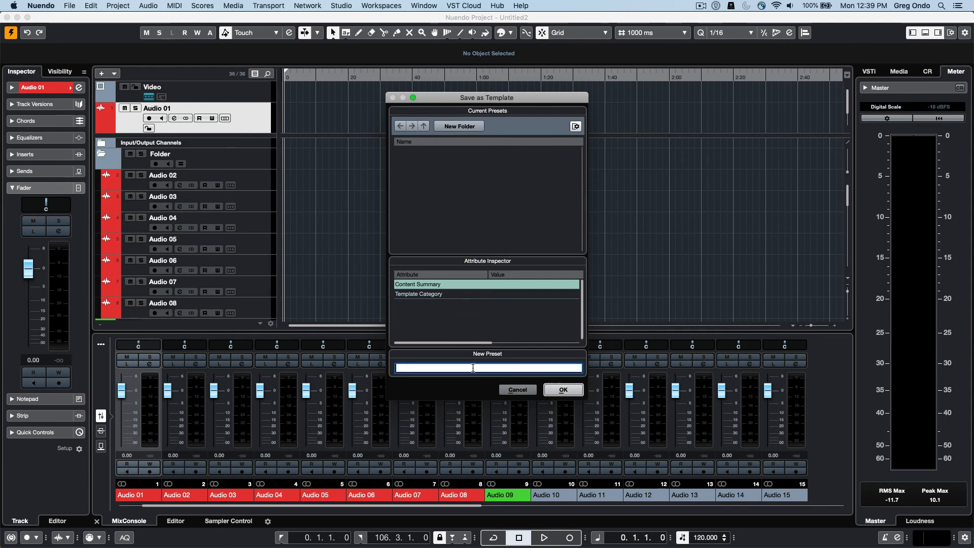
{"action": "type", "text": "Nuendo start"}
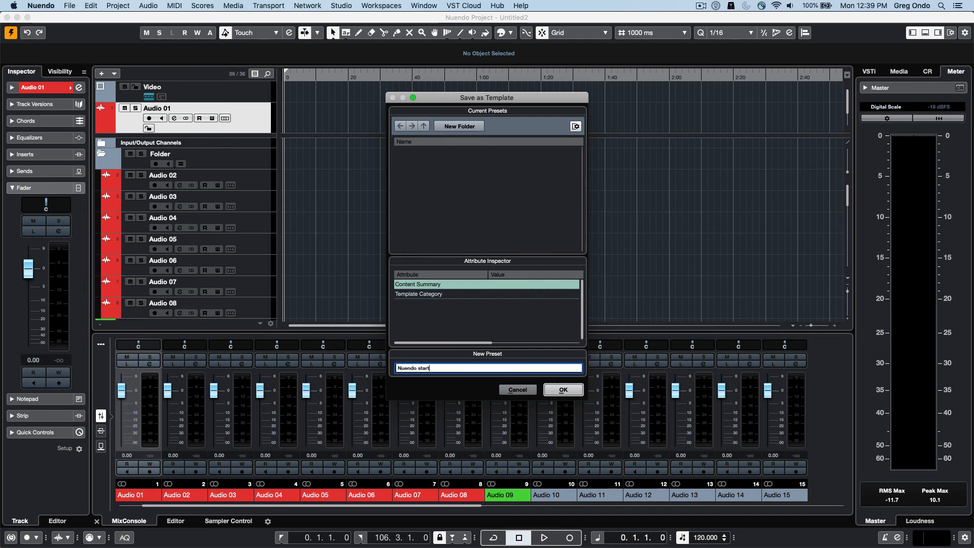
{"action": "key", "text": "Return"}
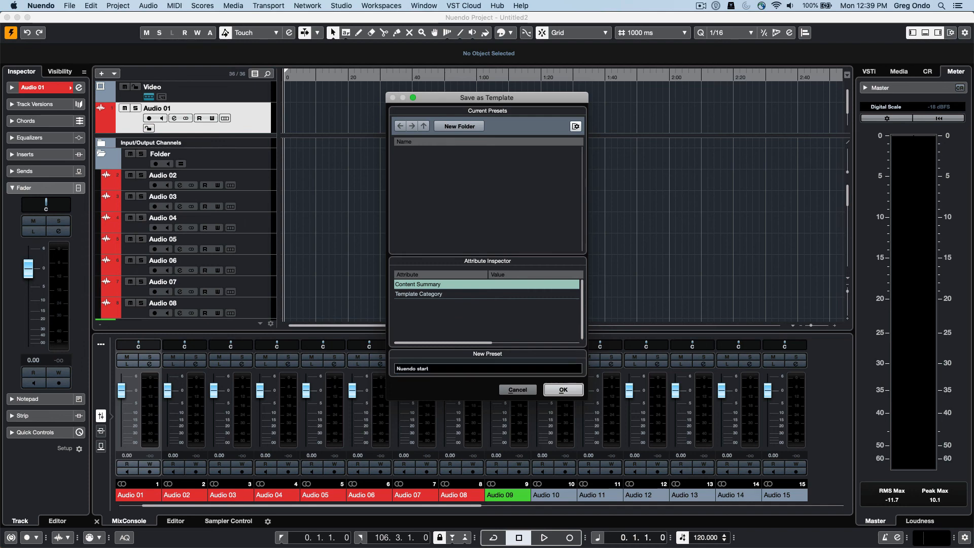
{"action": "left_click", "coordinate": [561, 388]}
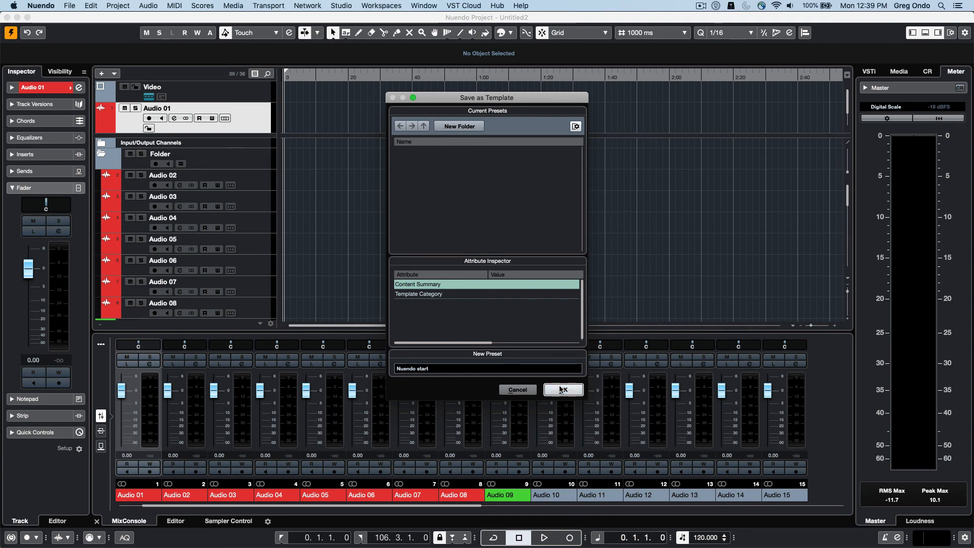
Create a new project from the "Nuendo start" template, accept its project location and activate it.
{"action": "left_click", "coordinate": [70, 6]}
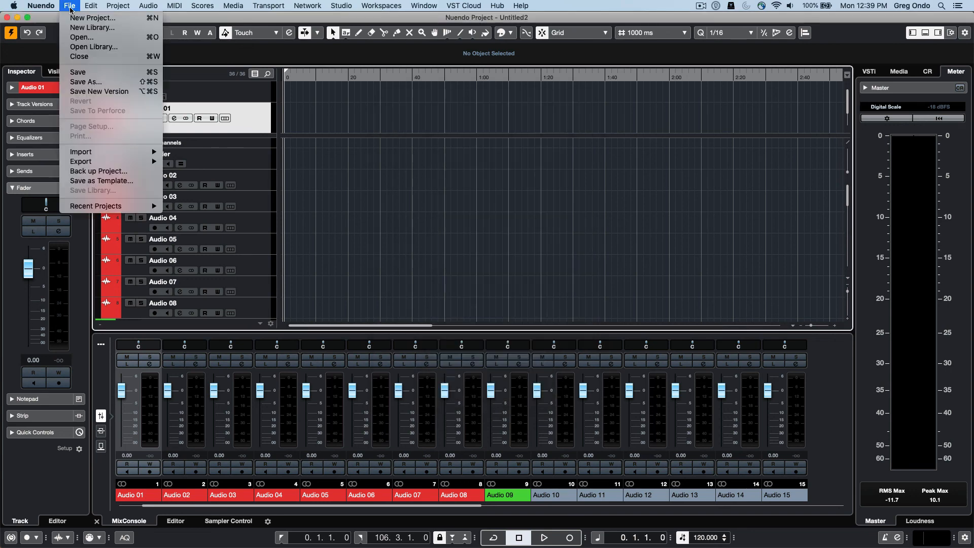
{"action": "left_click", "coordinate": [93, 18]}
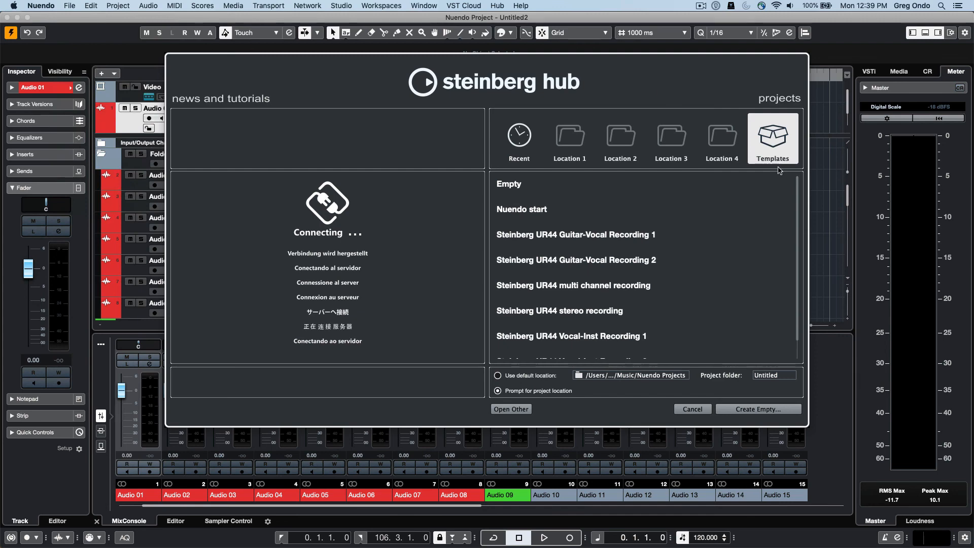
{"action": "double_click", "coordinate": [535, 211]}
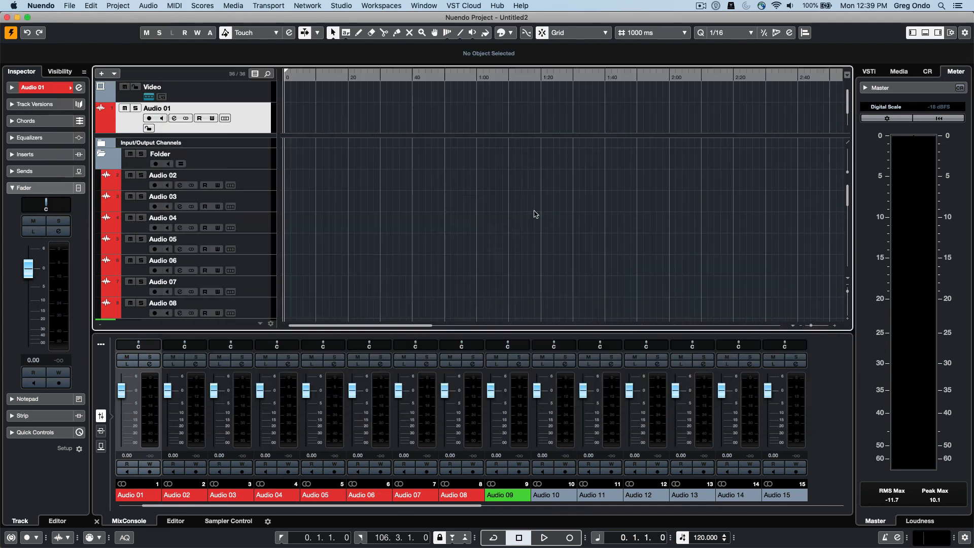
{"action": "left_click", "coordinate": [662, 303]}
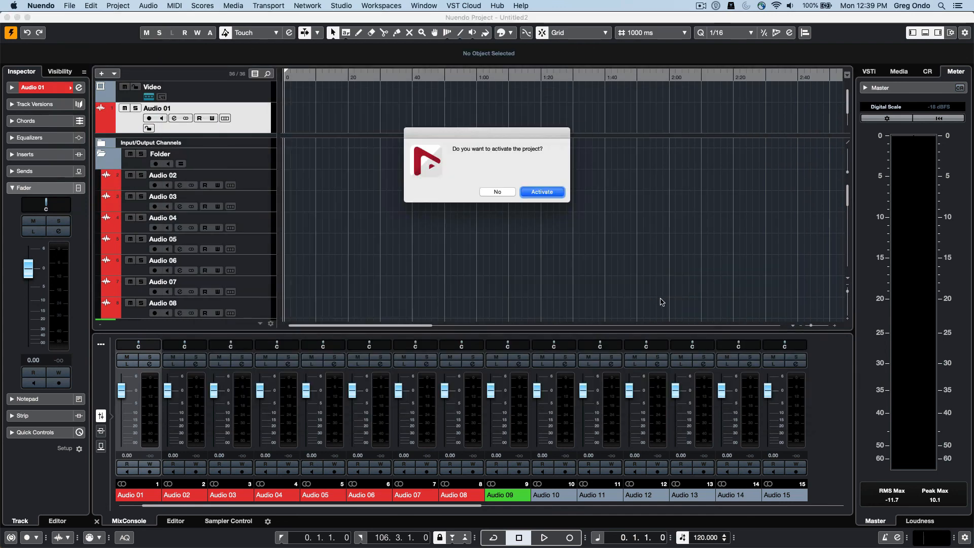
{"action": "left_click", "coordinate": [545, 192]}
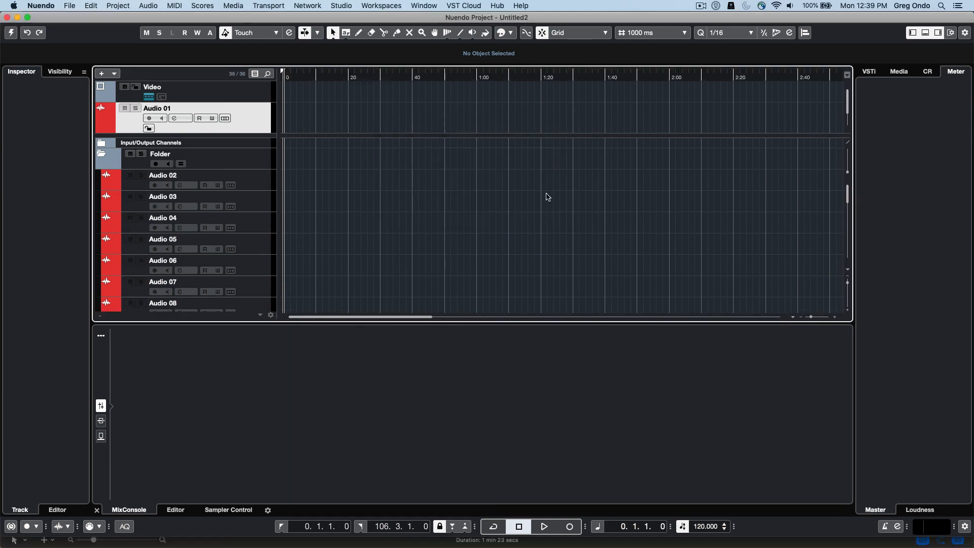